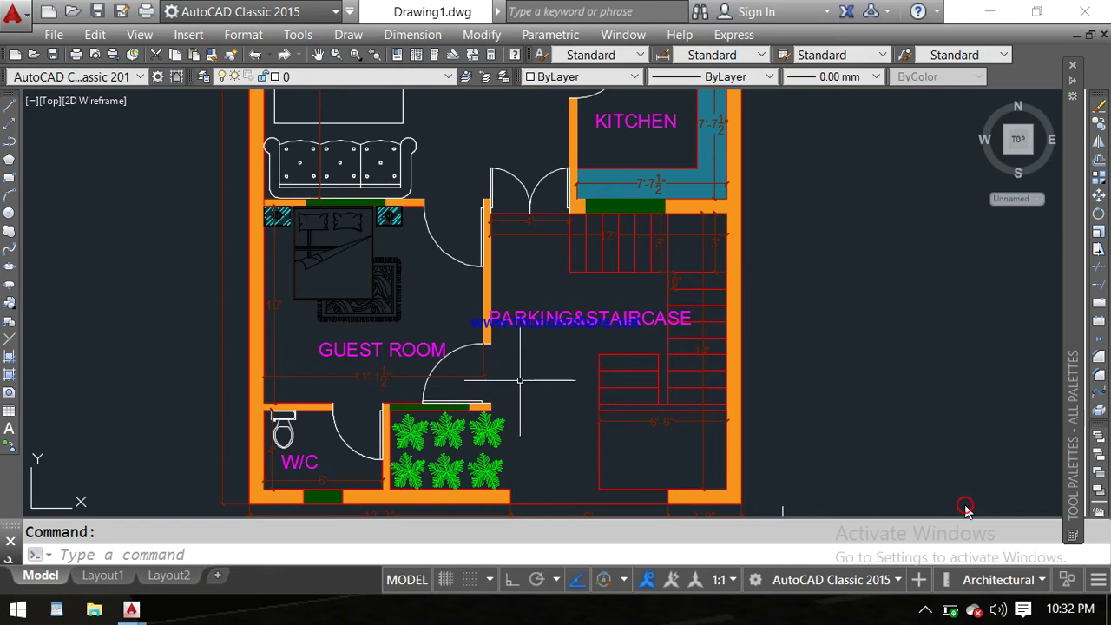
Step: Pan from the title block past the lobby, kitchen and stairs to the guest room and road
scroll(519, 379, "down", 3)
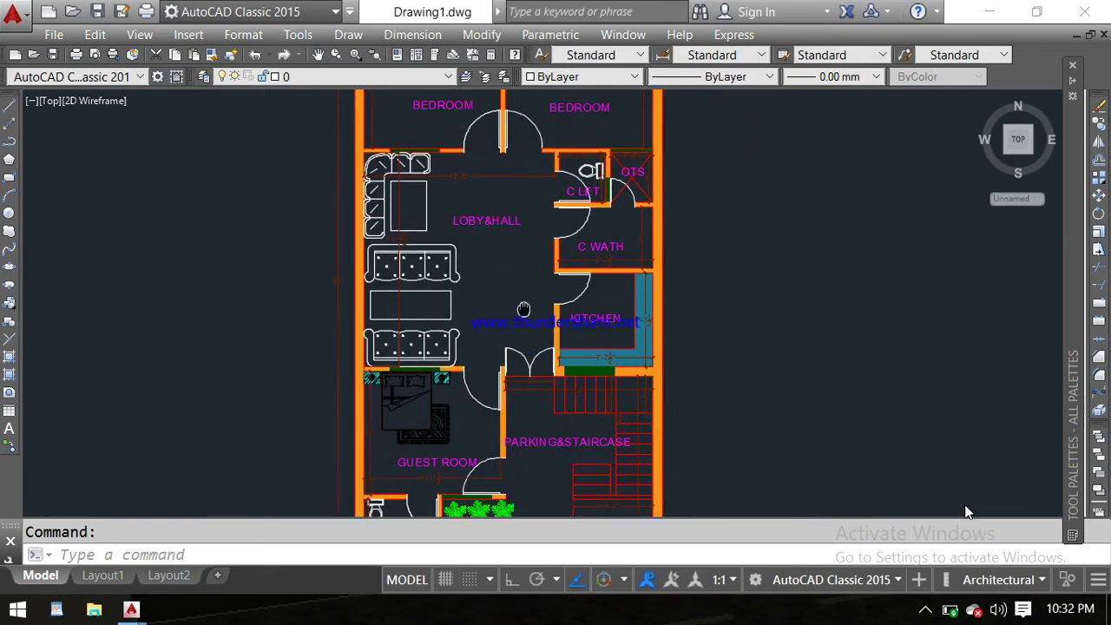
middle_click_drag(527, 161, 524, 392)
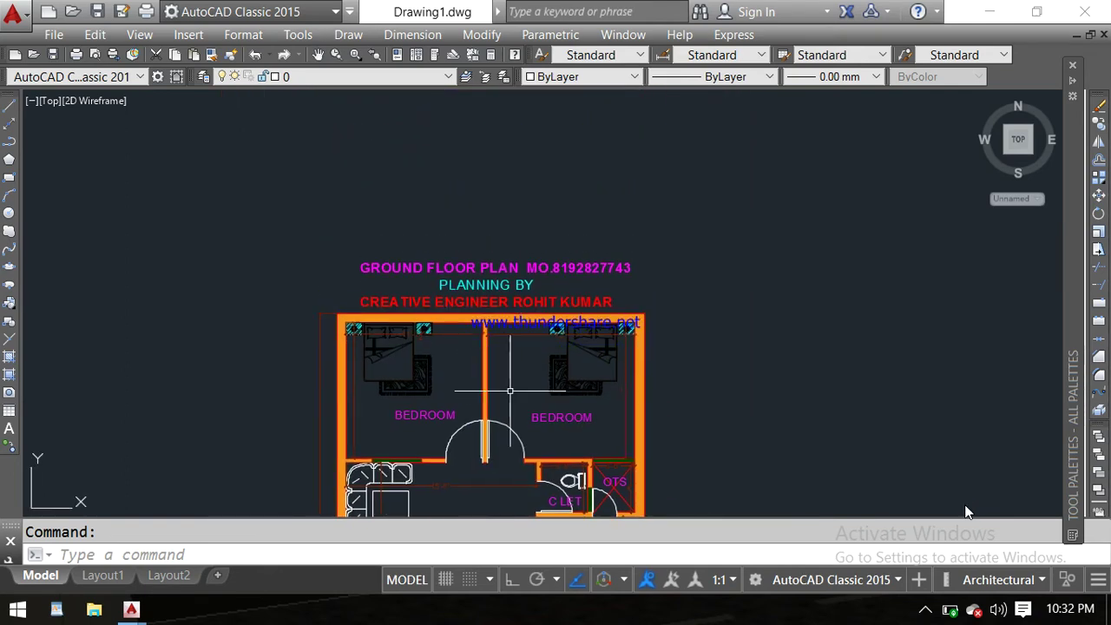
scroll(461, 311, "up", 3)
scroll(461, 311, "up", 2)
scroll(605, 347, "down", 1)
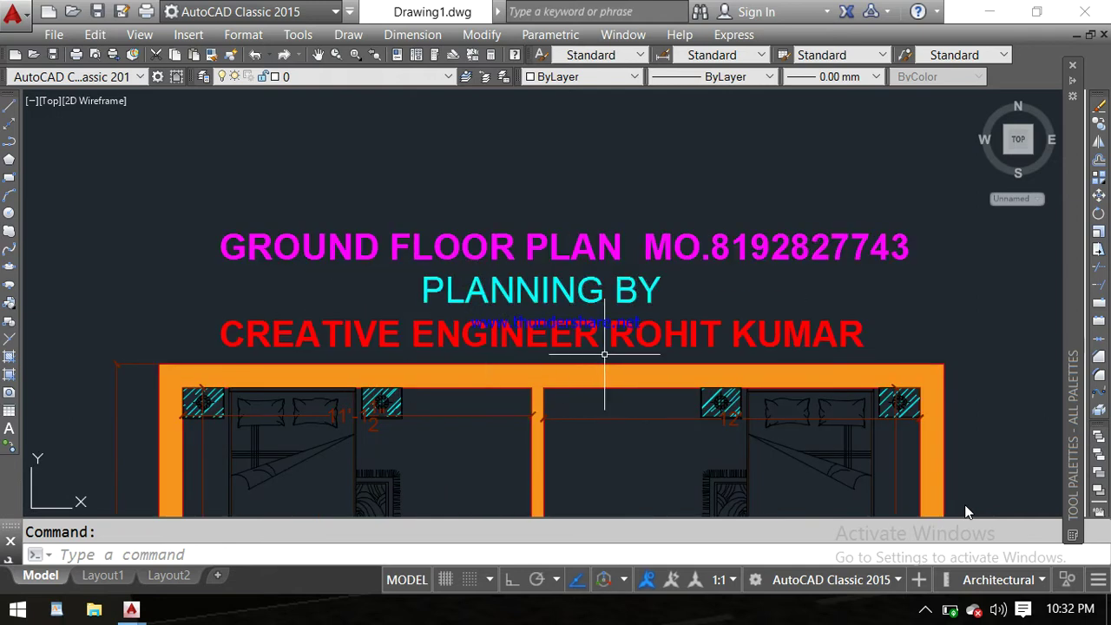
scroll(587, 367, "down", 4)
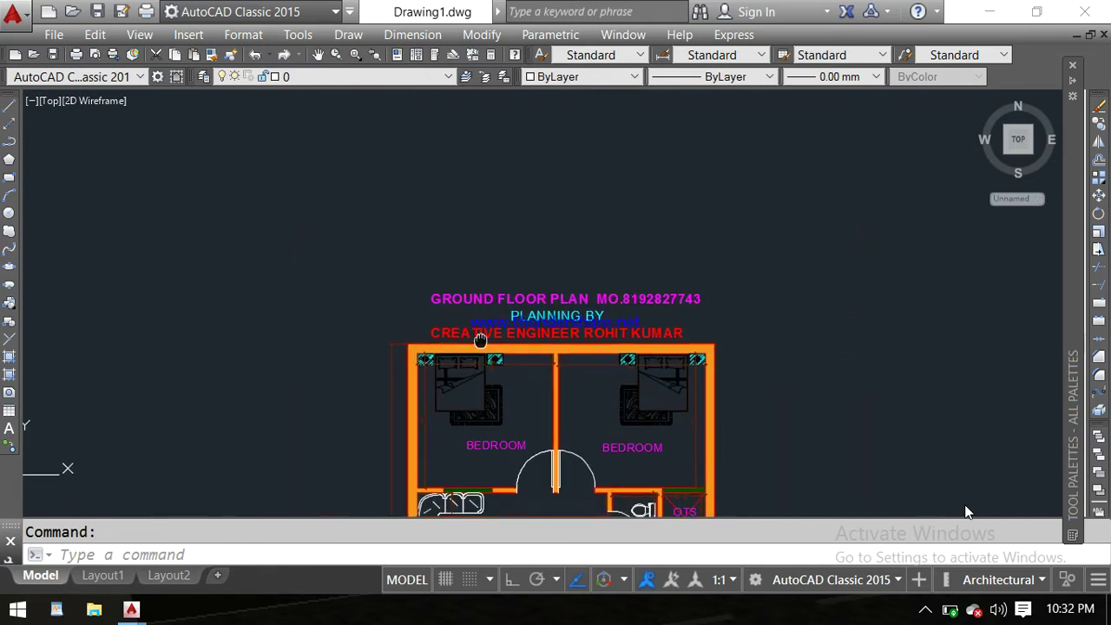
middle_click_drag(501, 379, 460, 236)
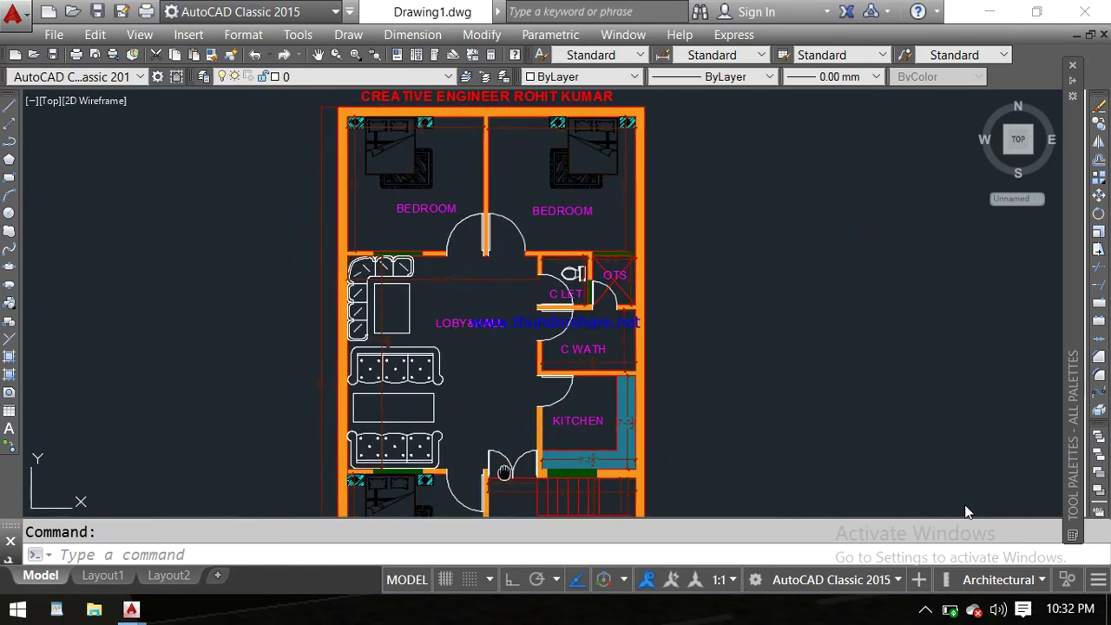
mouse_move(504, 465)
middle_mouse_down()
mouse_move(469, 255)
mouse_move(494, 285)
middle_mouse_up()
scroll(468, 254, "down", 2)
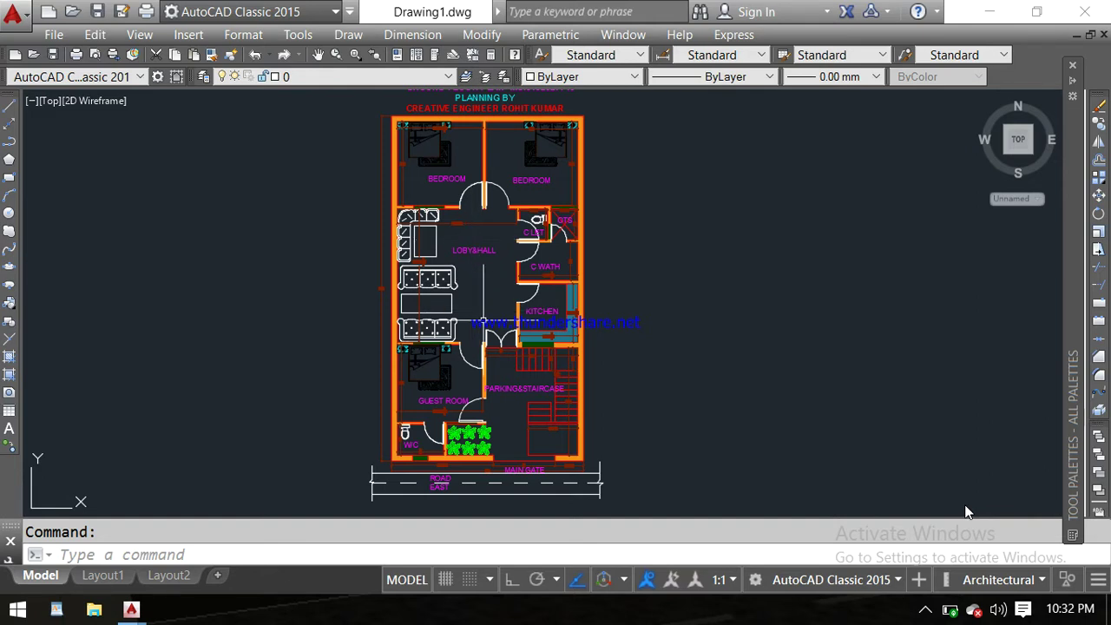
Step: Inspect the W/C, planter, main gate and road, then the lobby, kitchen and C WATH
scroll(503, 368, "up", 2)
scroll(505, 368, "up", 2)
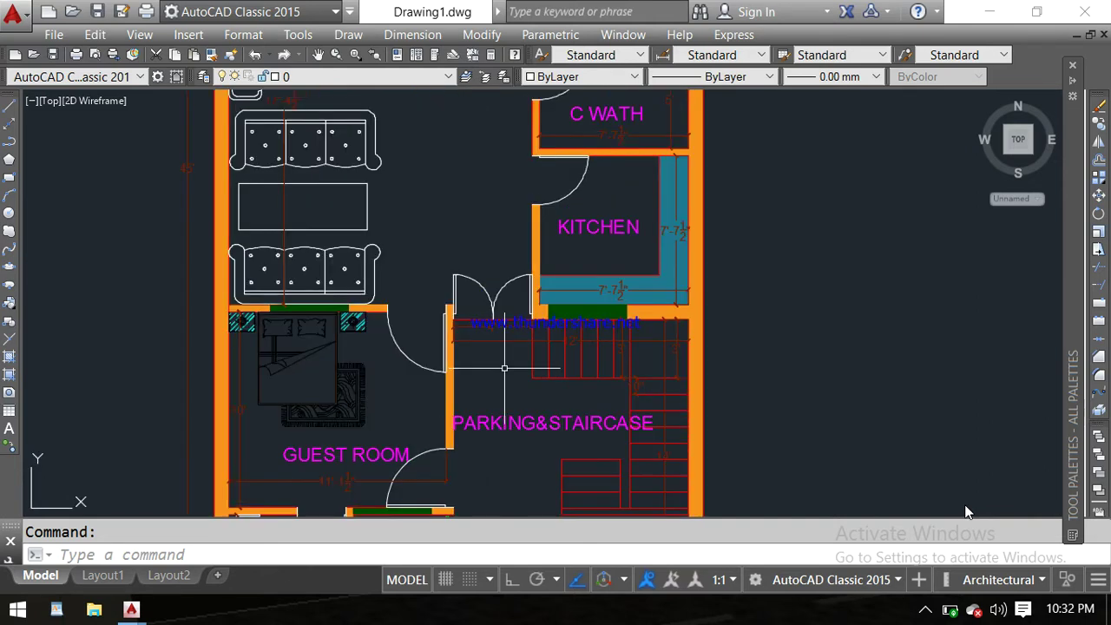
middle_click_drag(504, 368, 504, 189)
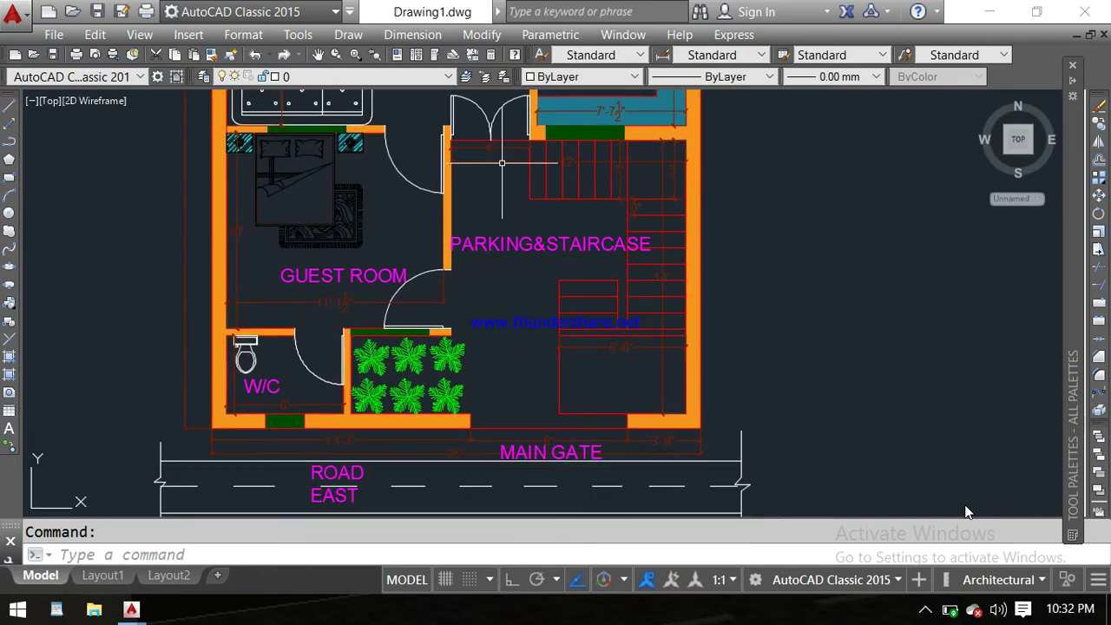
scroll(523, 440, "down", 2)
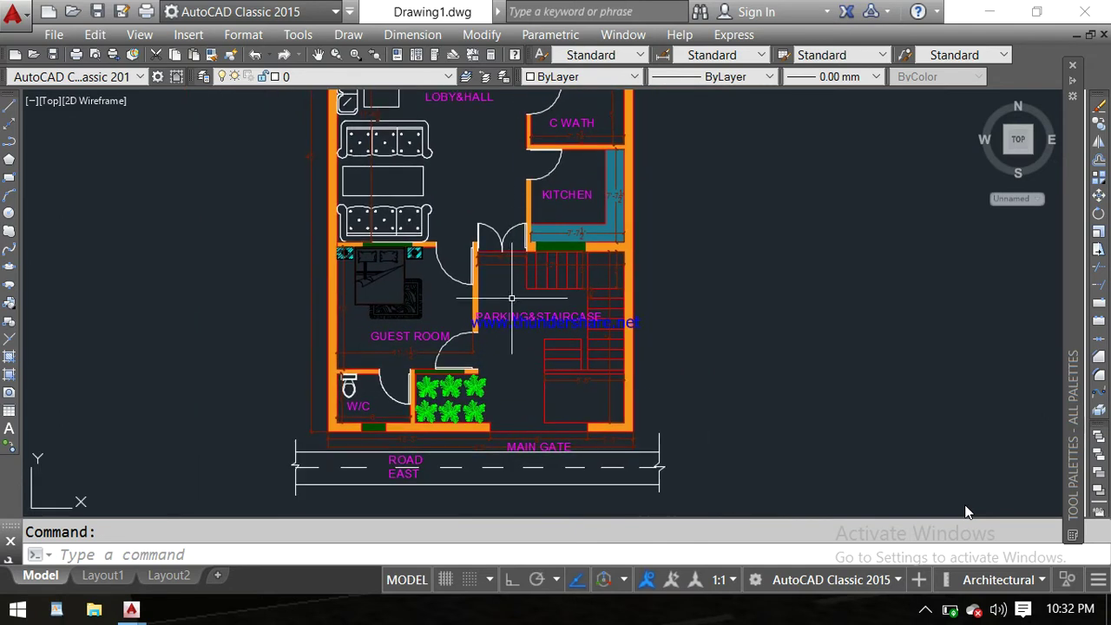
scroll(457, 464, "up", 2)
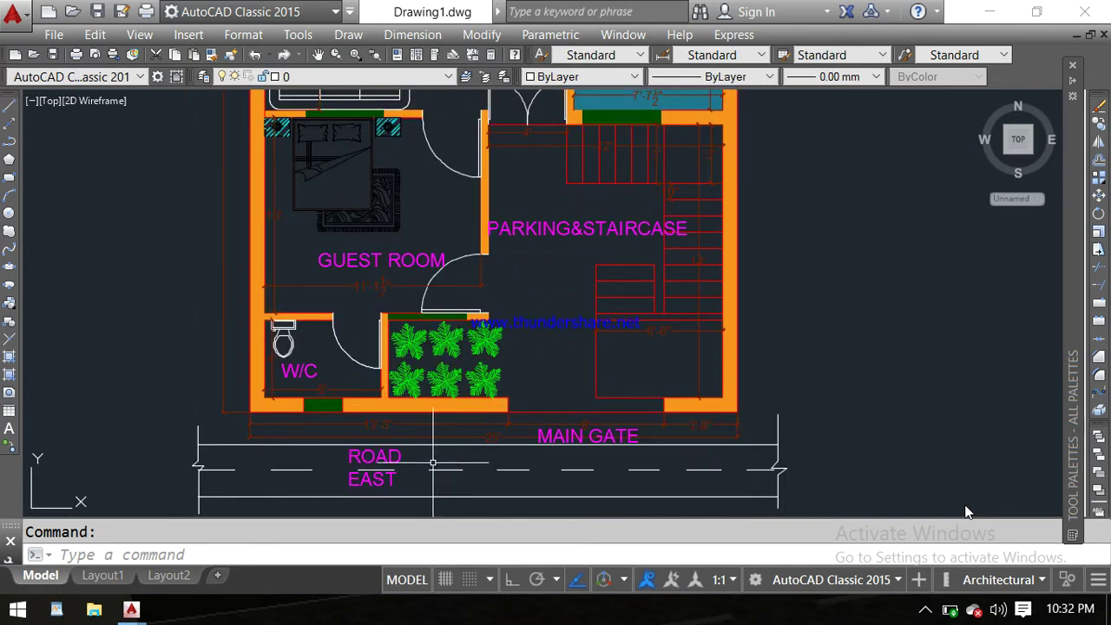
scroll(432, 463, "down", 2)
middle_click_drag(502, 279, 512, 422)
middle_click_drag(509, 300, 508, 323)
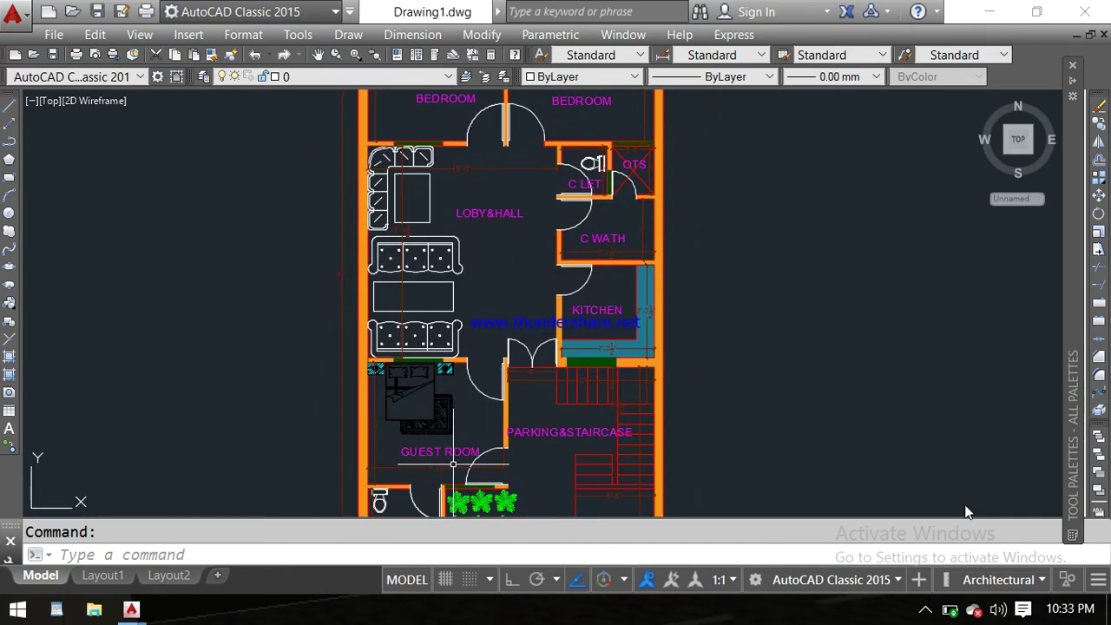
scroll(442, 456, "up", 2)
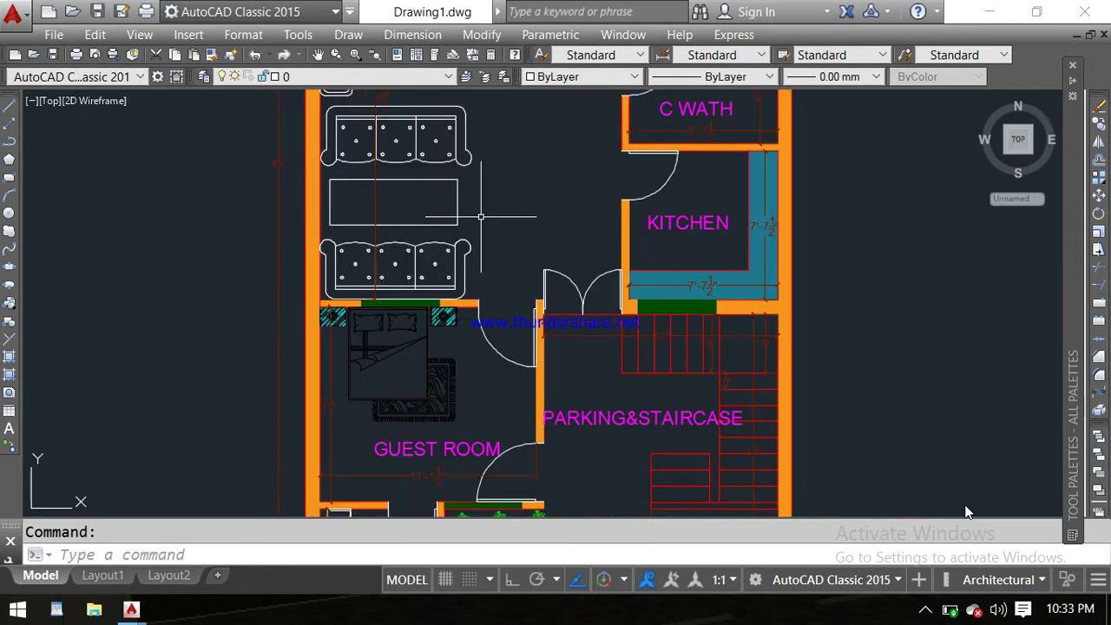
scroll(483, 169, "down", 2)
mouse_move(483, 338)
middle_mouse_down()
mouse_move(472, 258)
mouse_move(491, 380)
middle_mouse_up()
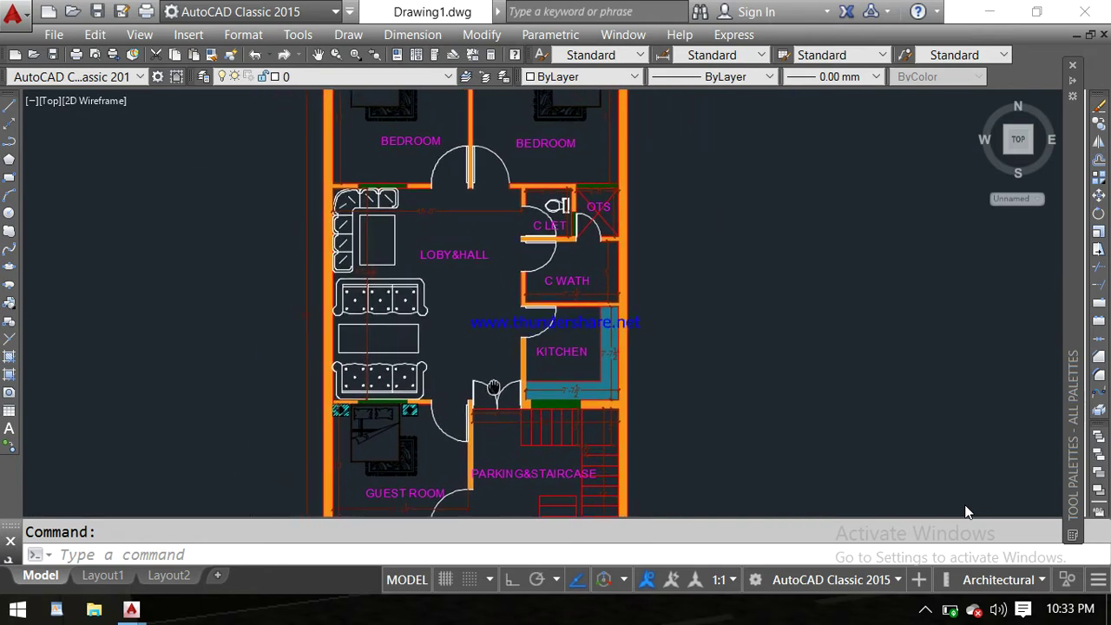
scroll(498, 383, "down", 2)
Step: Review the title, bedrooms, toilet, OTS, lobby, bath and kitchen, then centre the building
middle_click_drag(483, 173, 494, 252)
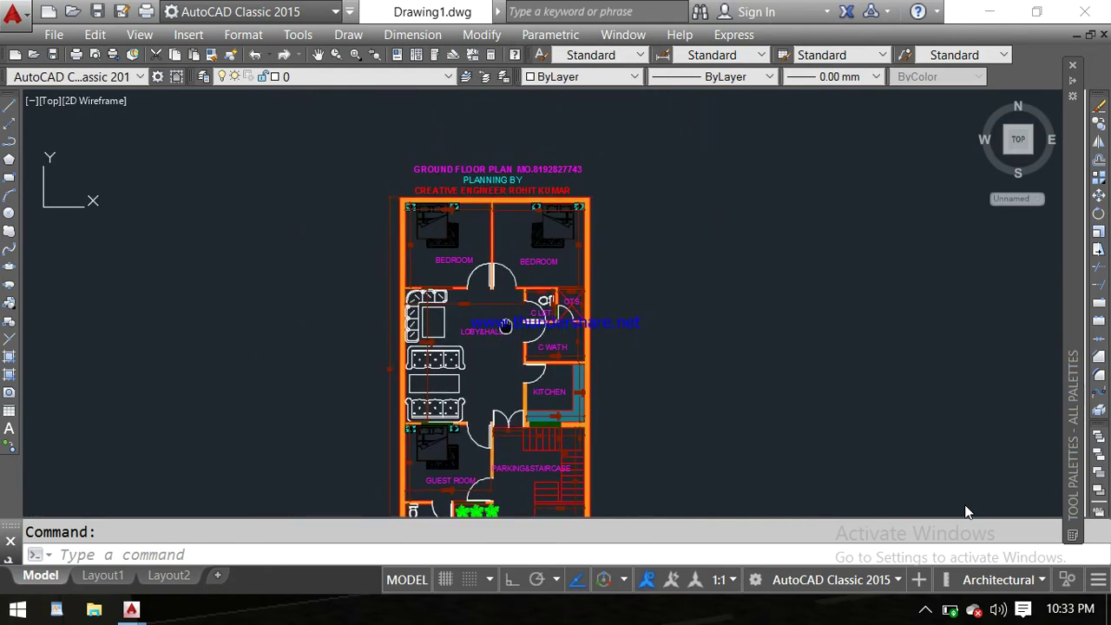
scroll(494, 251, "up", 4)
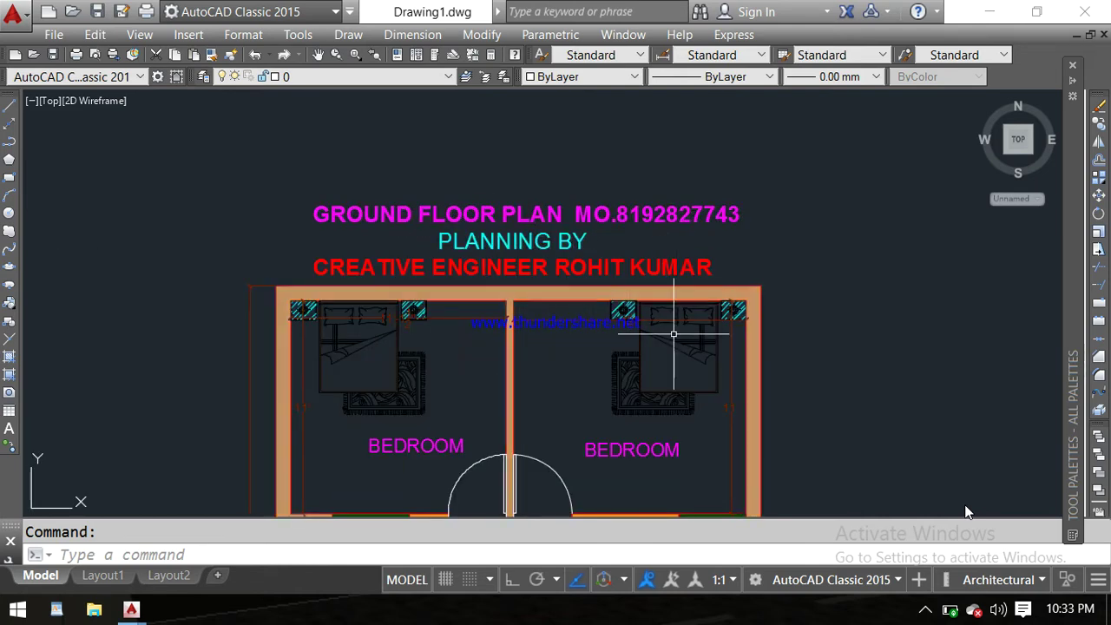
middle_click_drag(665, 347, 639, 284)
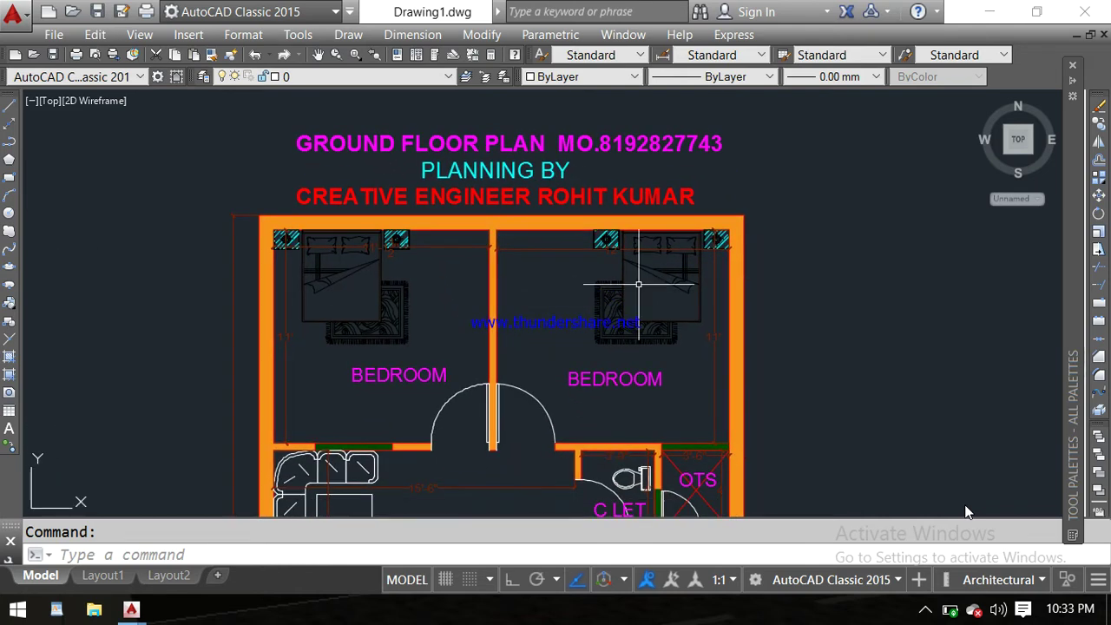
scroll(638, 284, "down", 2)
middle_click_drag(611, 321, 555, 212)
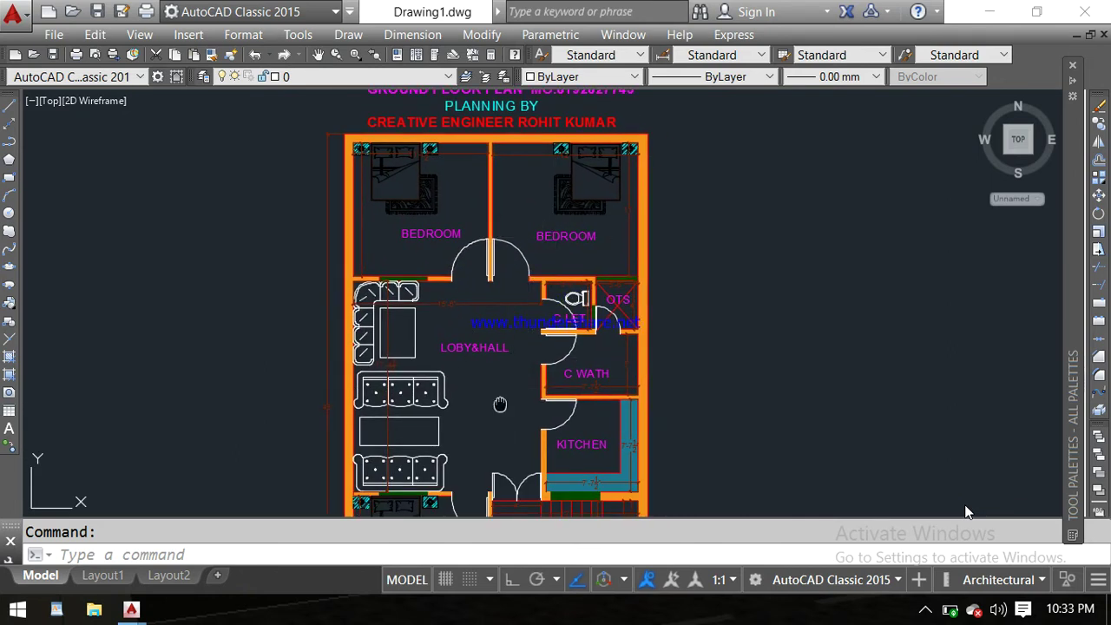
middle_click_drag(501, 404, 499, 389)
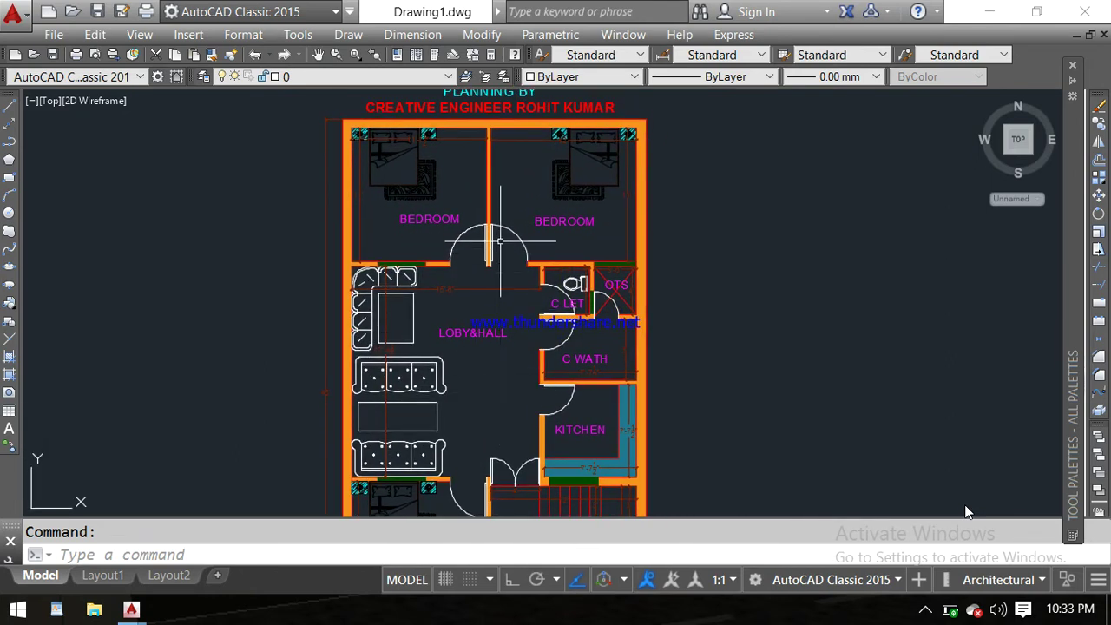
middle_click_drag(499, 230, 502, 326)
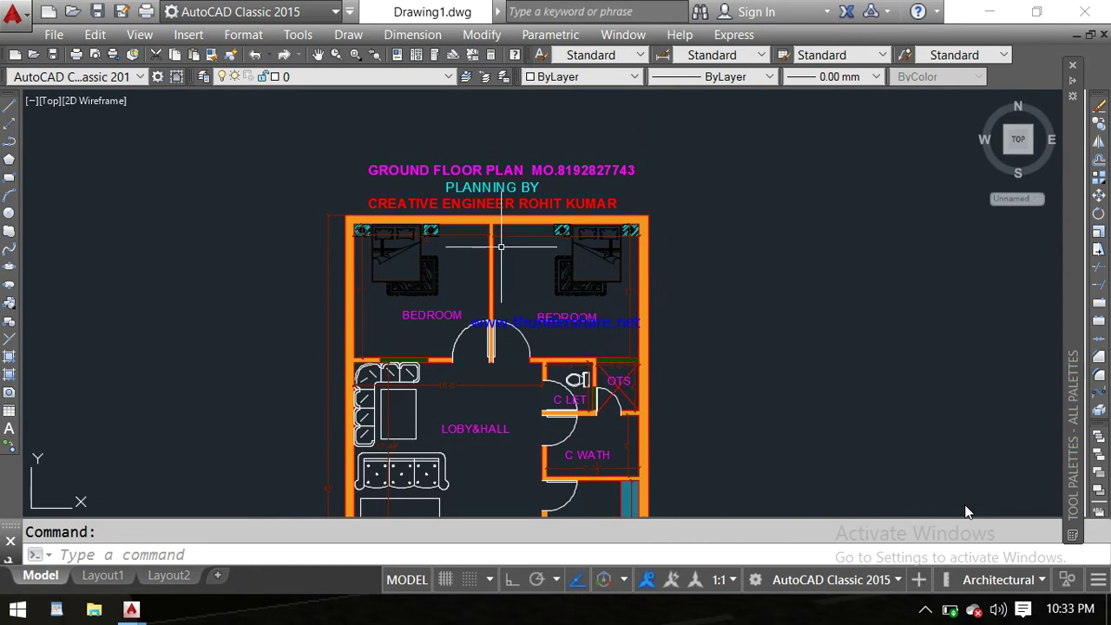
scroll(501, 247, "up", 2)
middle_click_drag(496, 259, 495, 287)
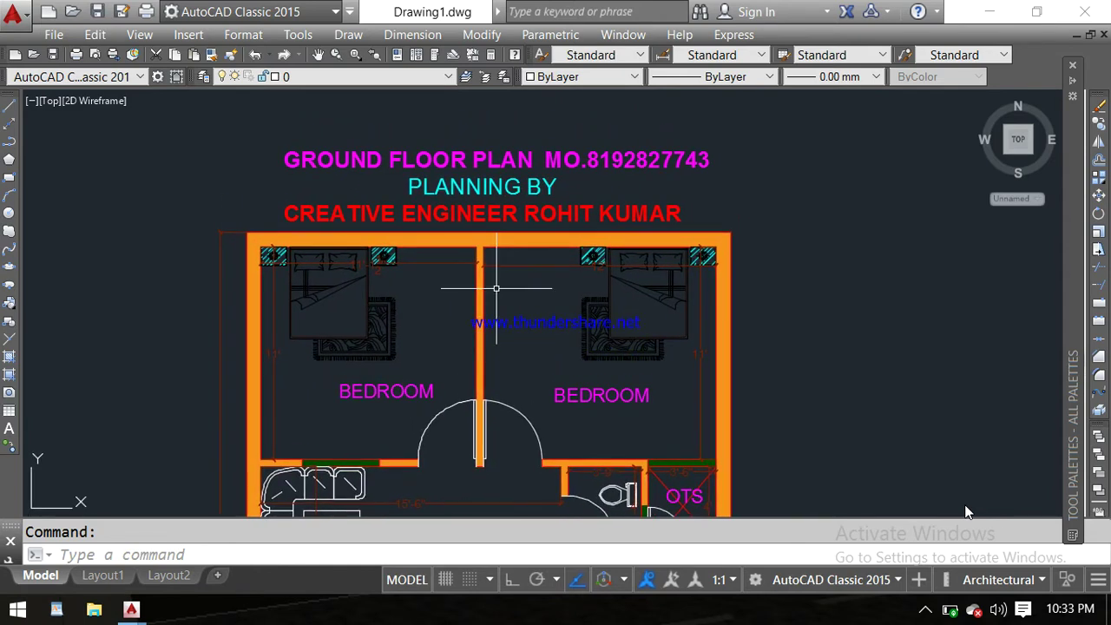
scroll(496, 287, "down", 4)
middle_click_drag(499, 330, 478, 233)
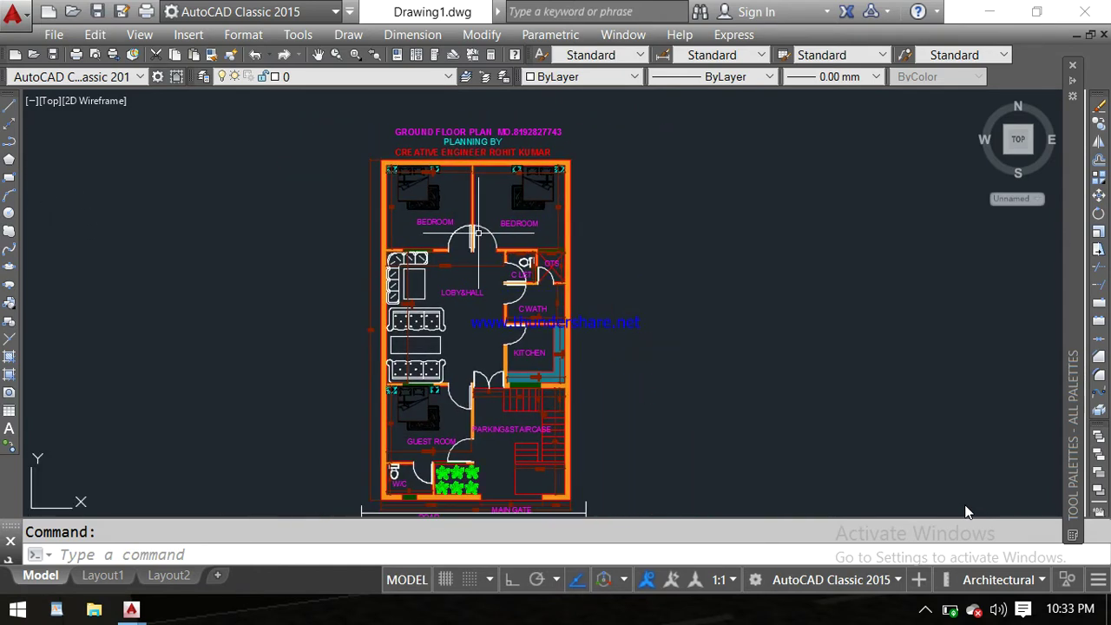
scroll(519, 141, "up", 4)
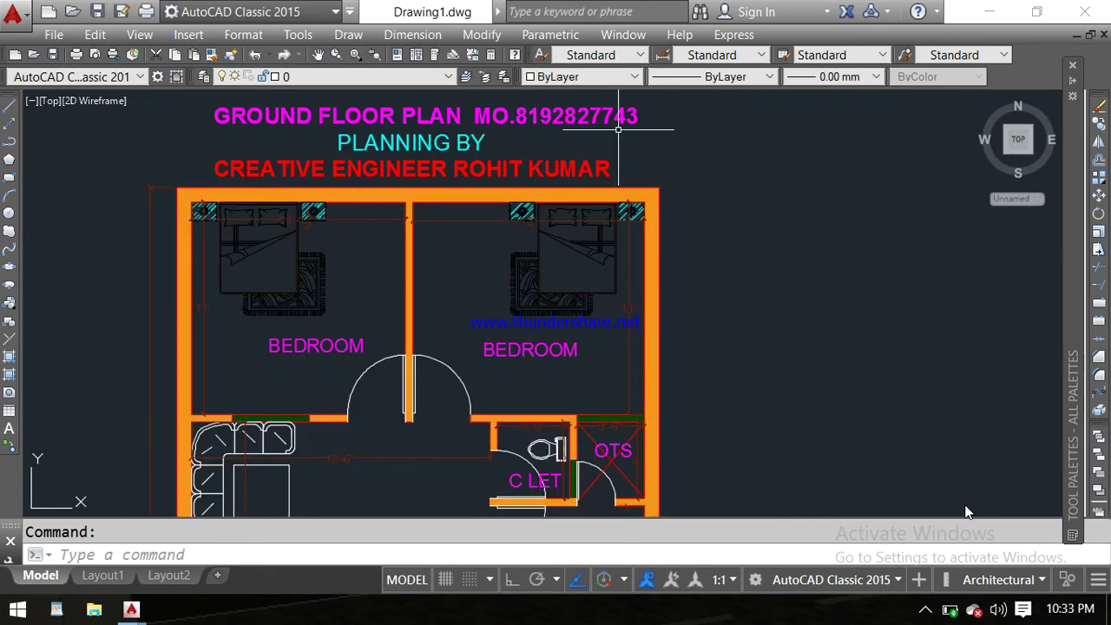
scroll(533, 221, "down", 4)
middle_click_drag(526, 291, 517, 132)
scroll(495, 420, "up", 2)
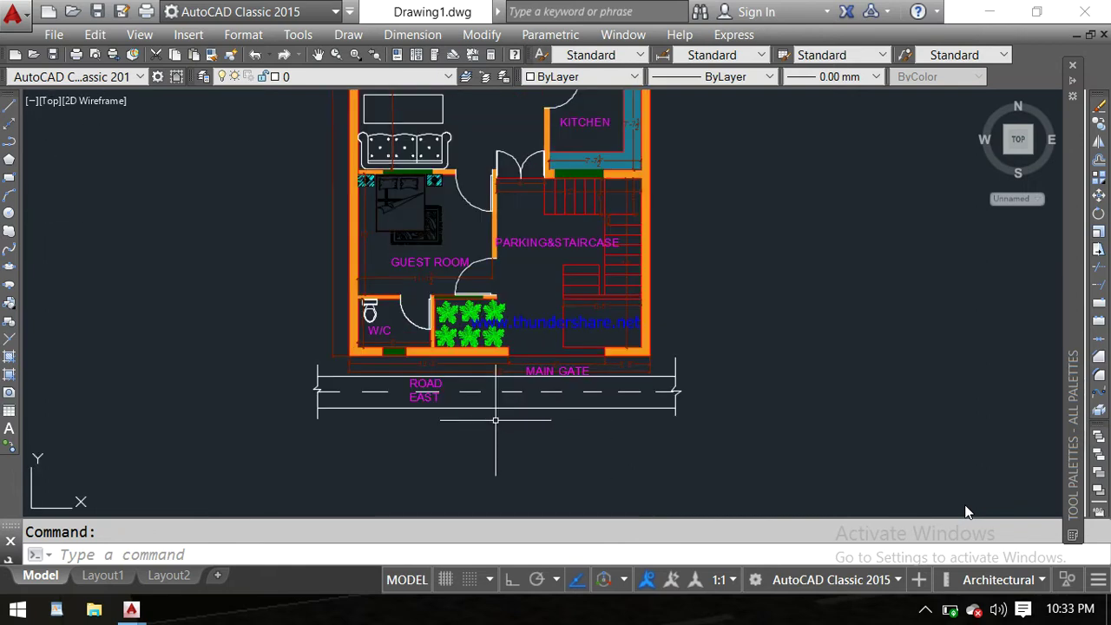
scroll(495, 420, "up", 2)
Step: Zoom in on the guest room, W/C, main gate and the ROAD EAST markings
middle_click_drag(421, 392, 329, 428)
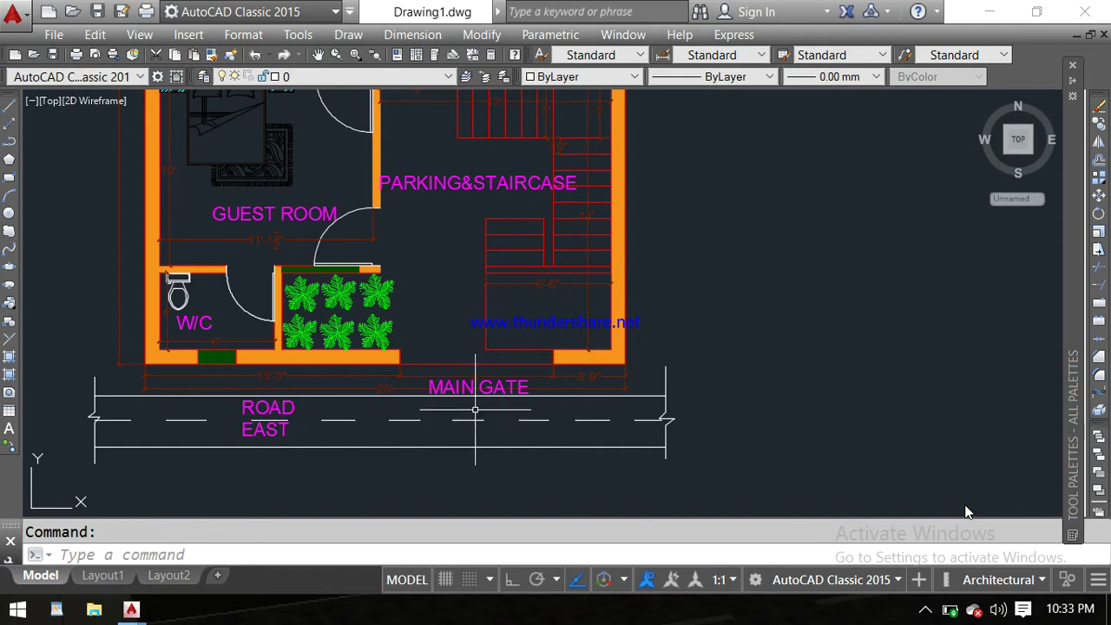
scroll(476, 410, "up", 2)
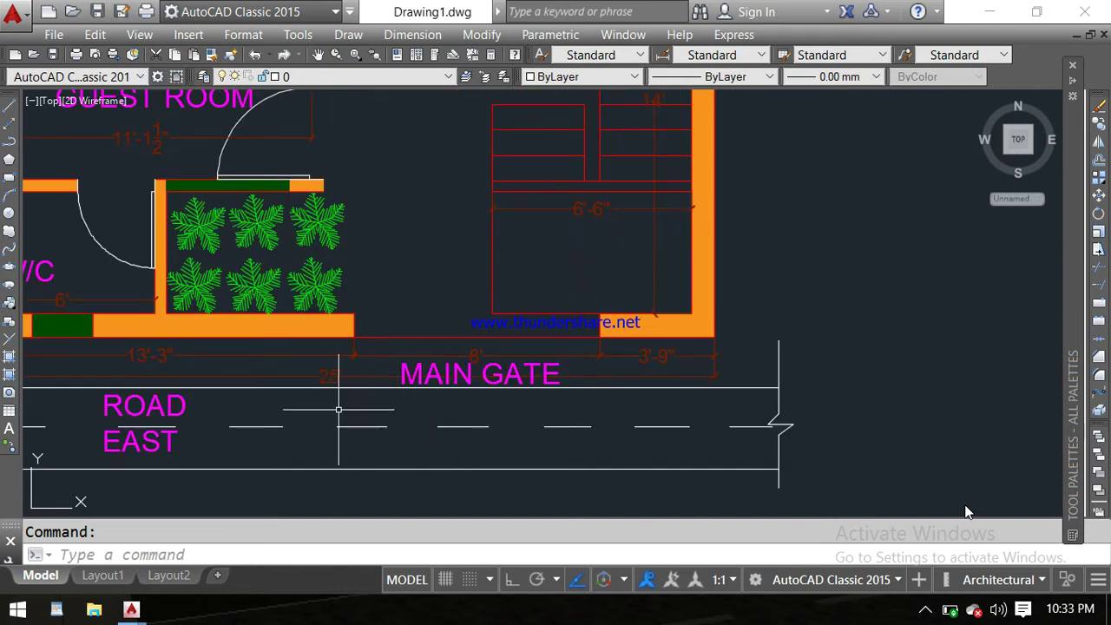
scroll(495, 388, "up", 2)
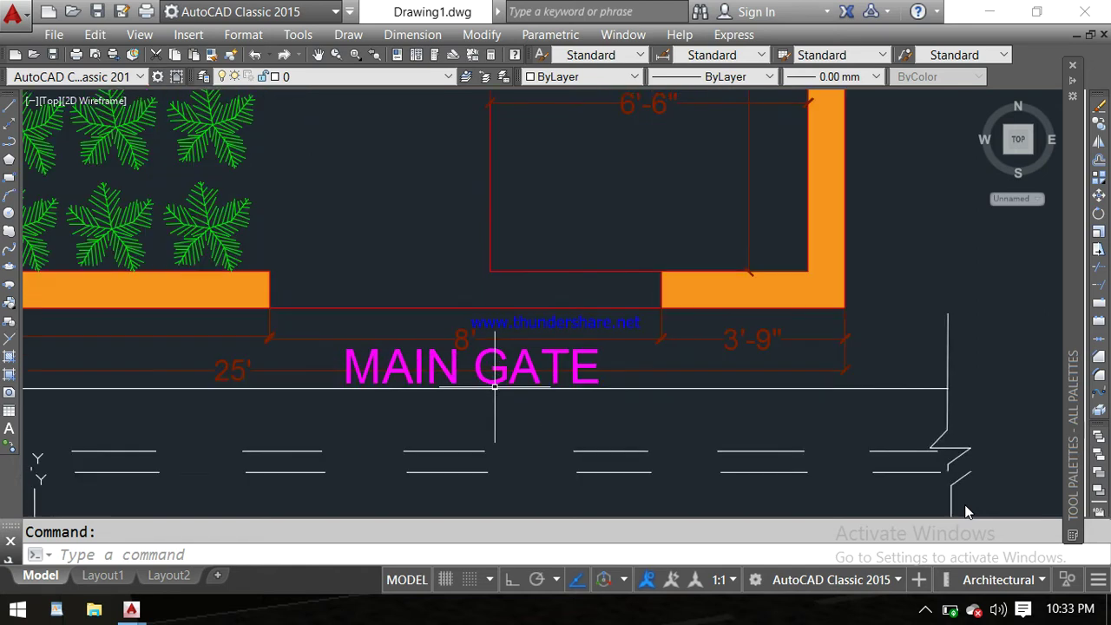
middle_click_drag(495, 388, 505, 464)
scroll(480, 404, "down", 2)
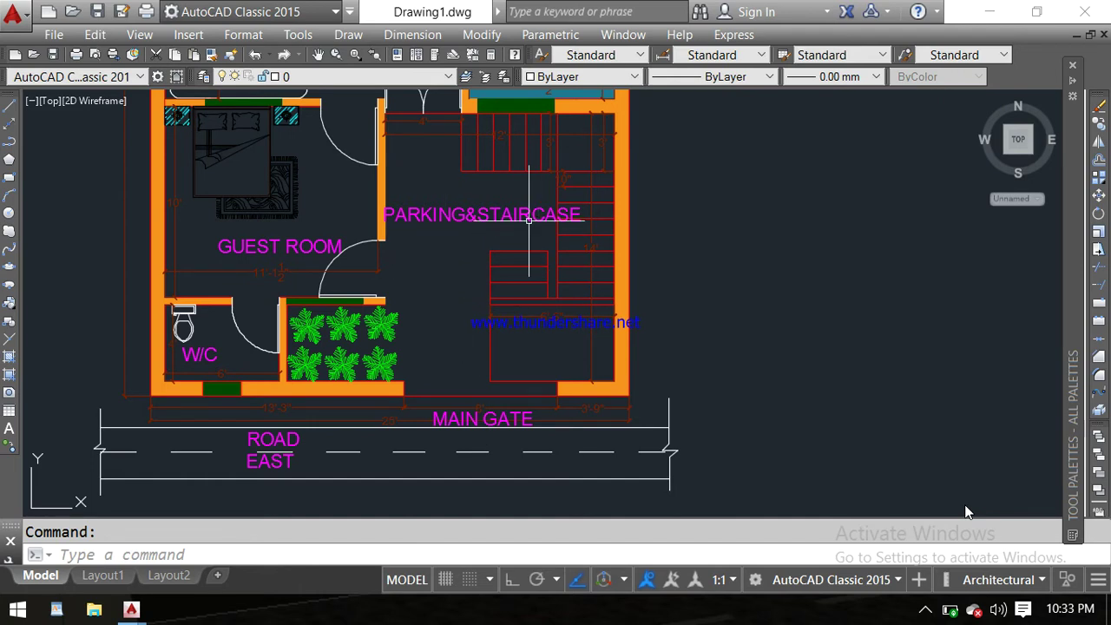
middle_click_drag(506, 185, 504, 249)
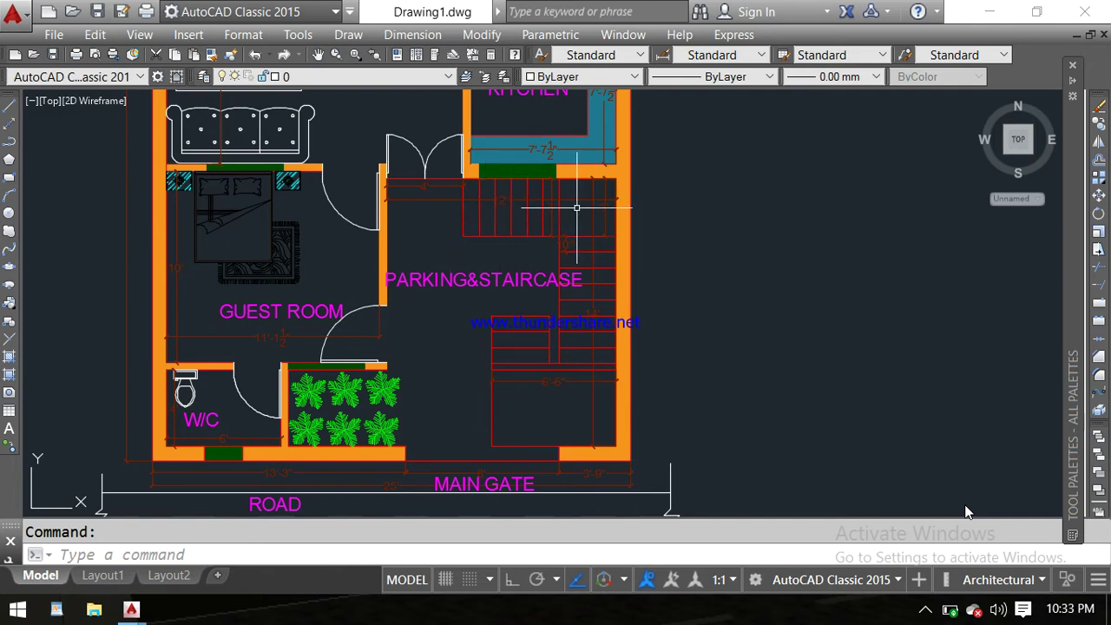
scroll(590, 204, "up", 4)
scroll(590, 260, "down", 4)
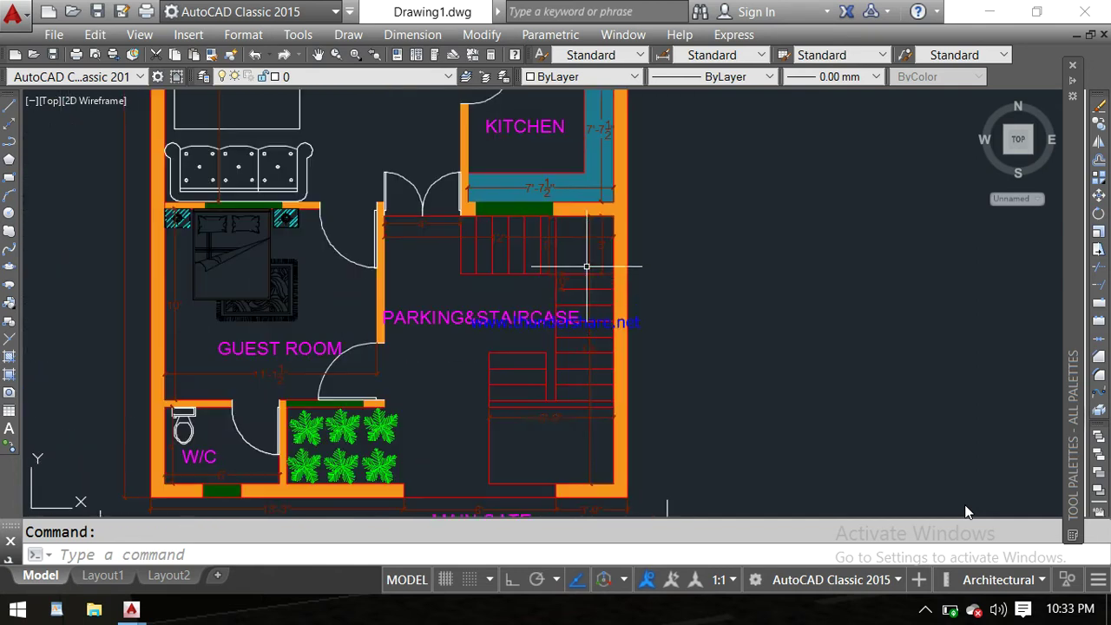
middle_click_drag(579, 371, 587, 314)
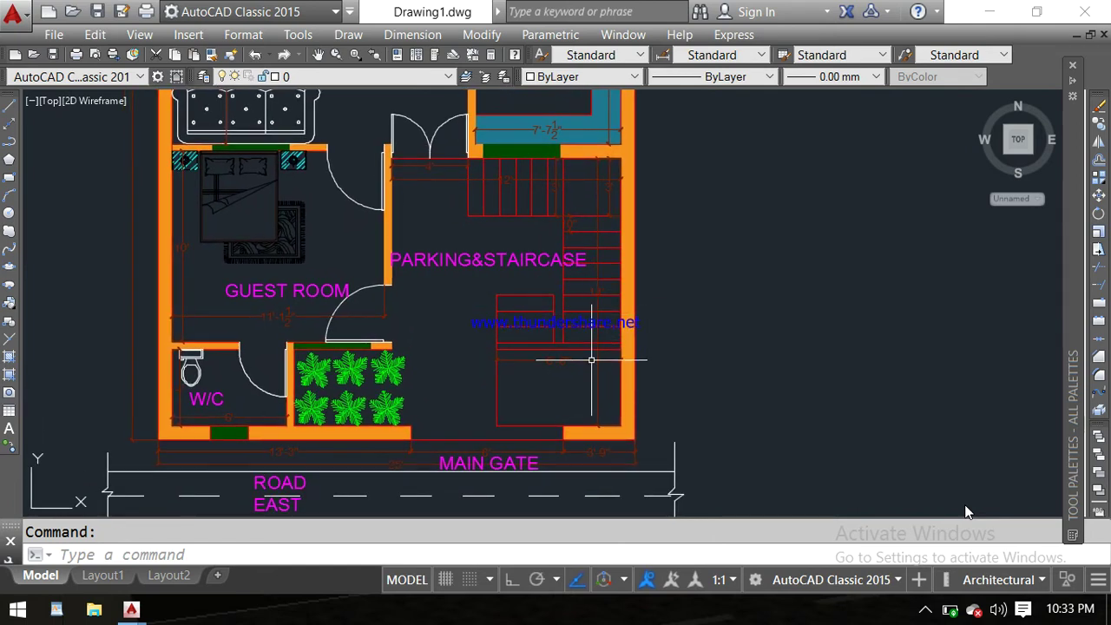
scroll(551, 390, "up", 2)
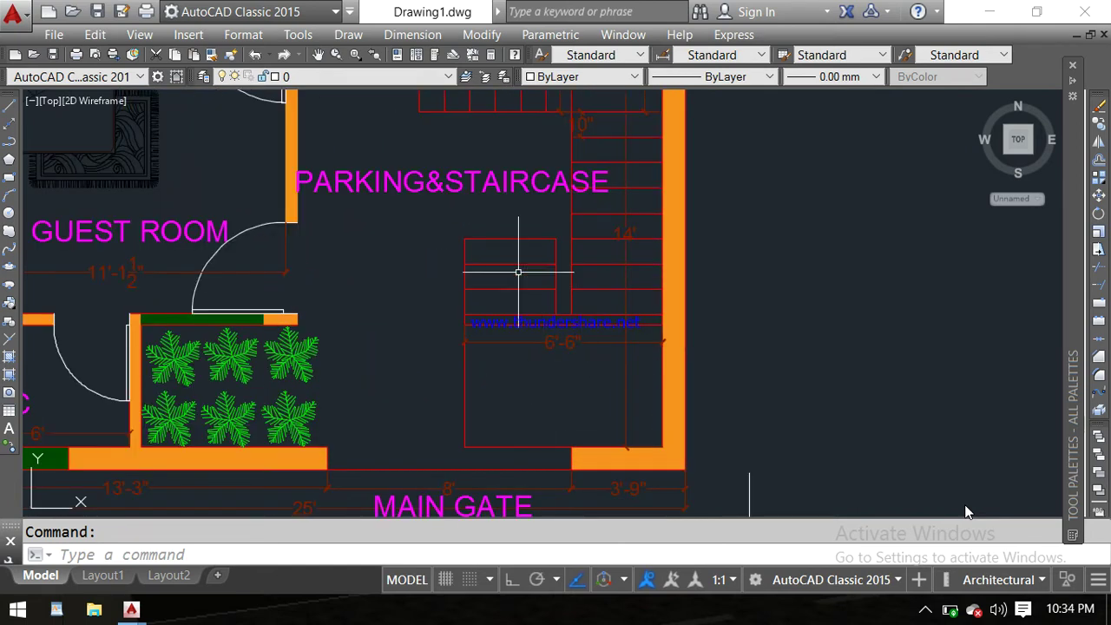
scroll(505, 241, "down", 2)
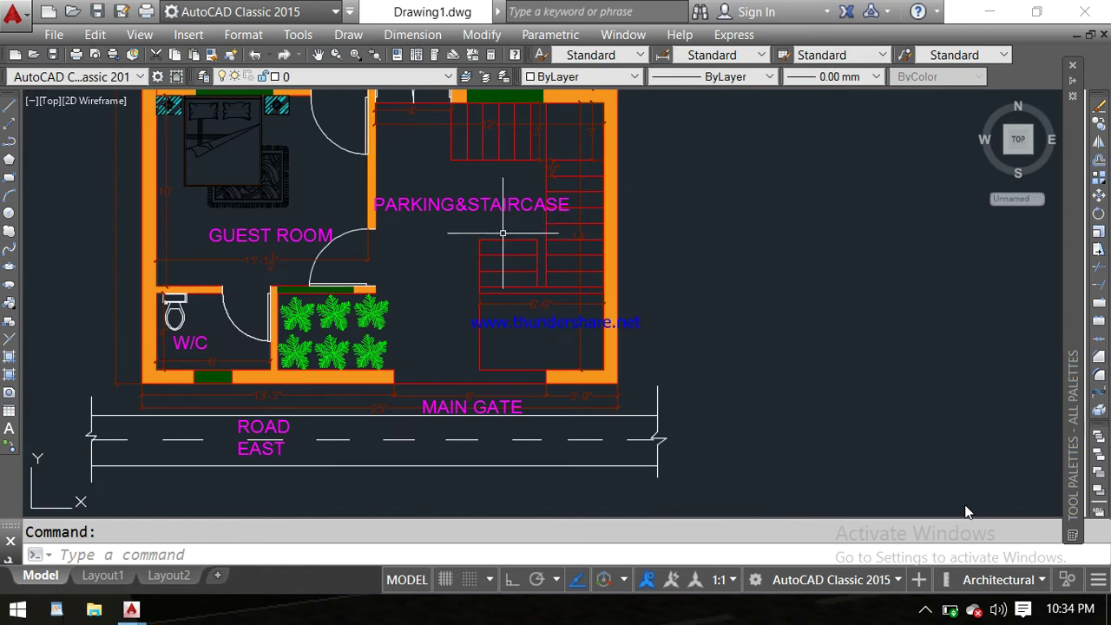
middle_click_drag(501, 240, 490, 299)
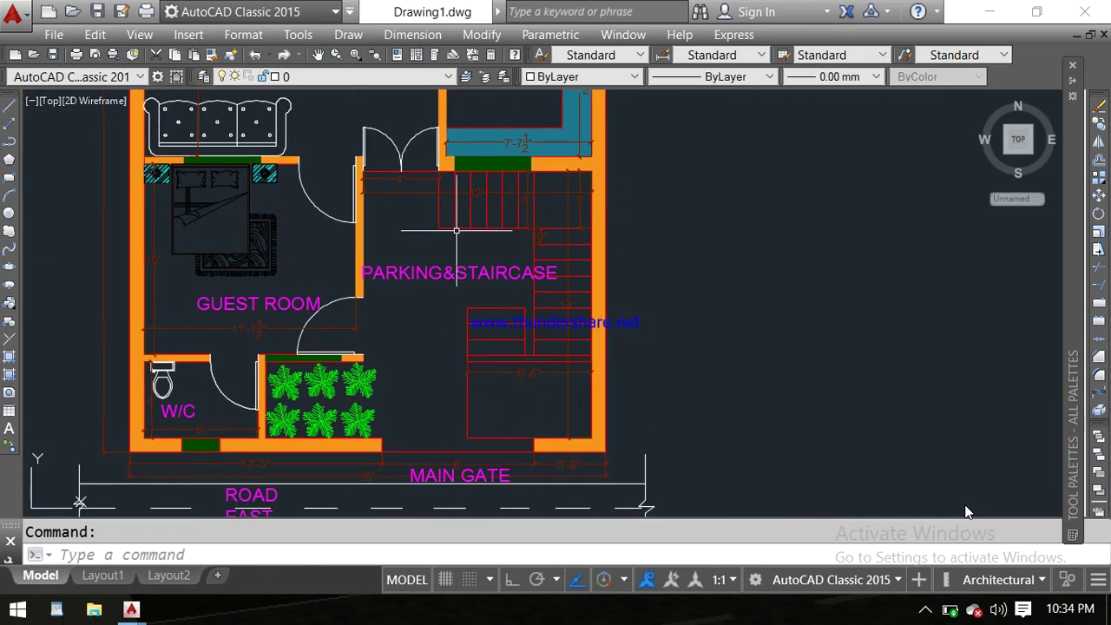
scroll(455, 203, "up", 2)
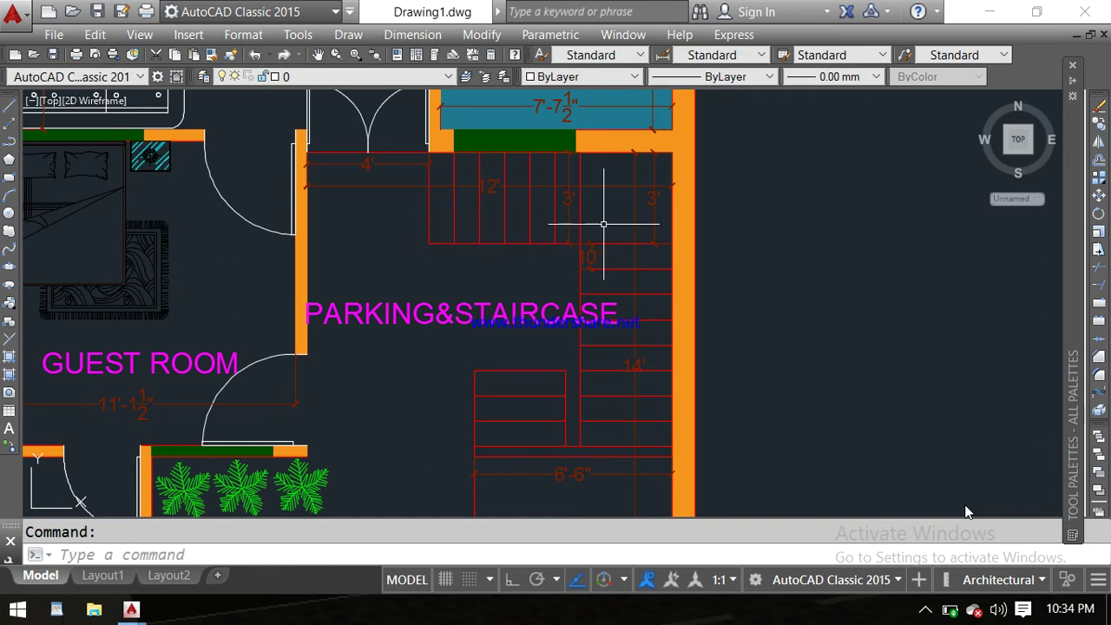
scroll(597, 271, "up", 4)
scroll(597, 270, "down", 5)
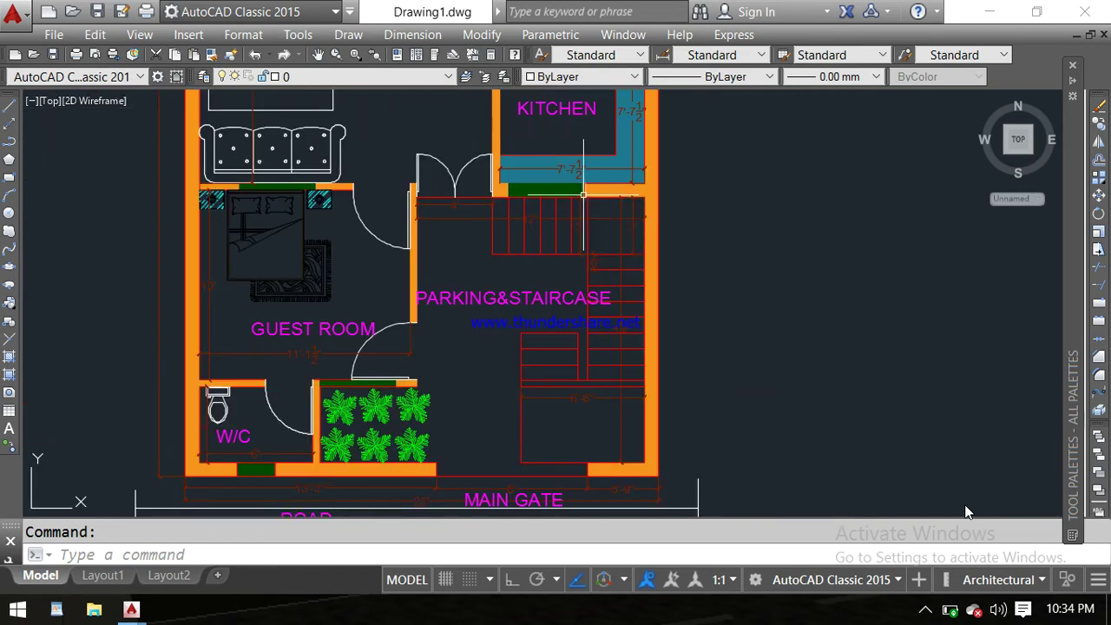
scroll(576, 208, "up", 3)
scroll(585, 216, "up", 2)
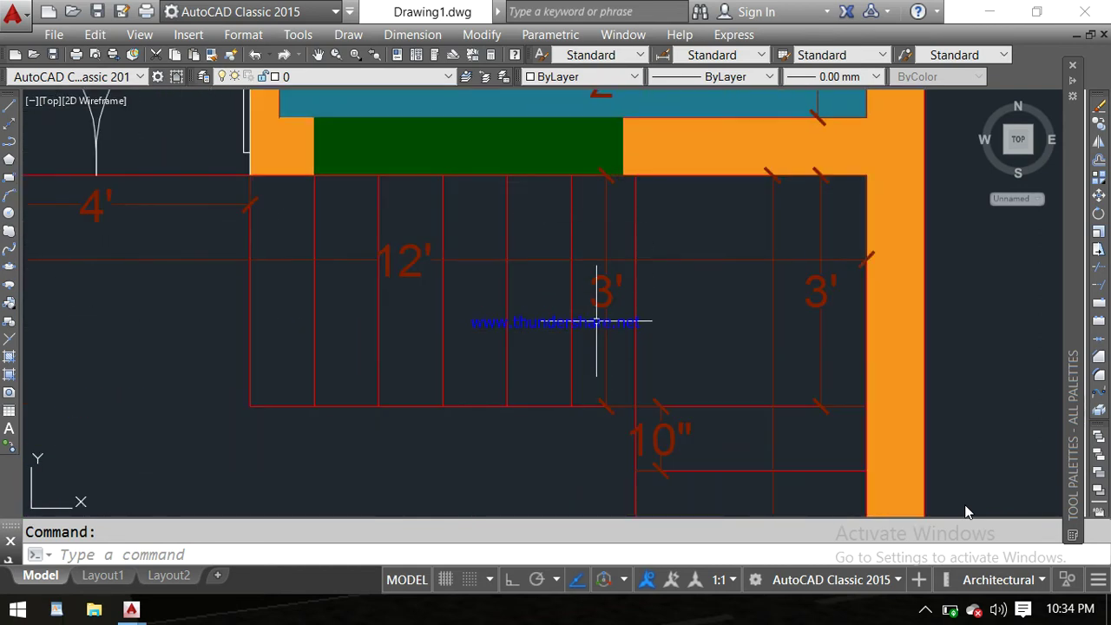
scroll(597, 322, "down", 4)
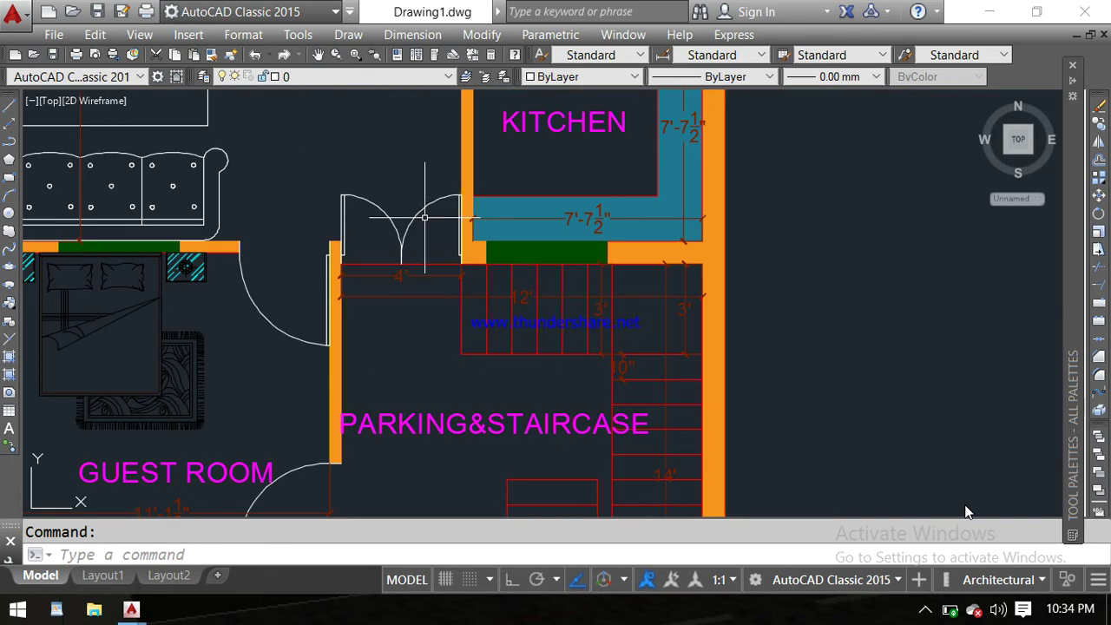
Step: Inspect LOBY&HALL, C WATH and the kitchen, then the planter, main gate and ROAD EAST
middle_click_drag(424, 216, 469, 315)
scroll(469, 318, "down", 2)
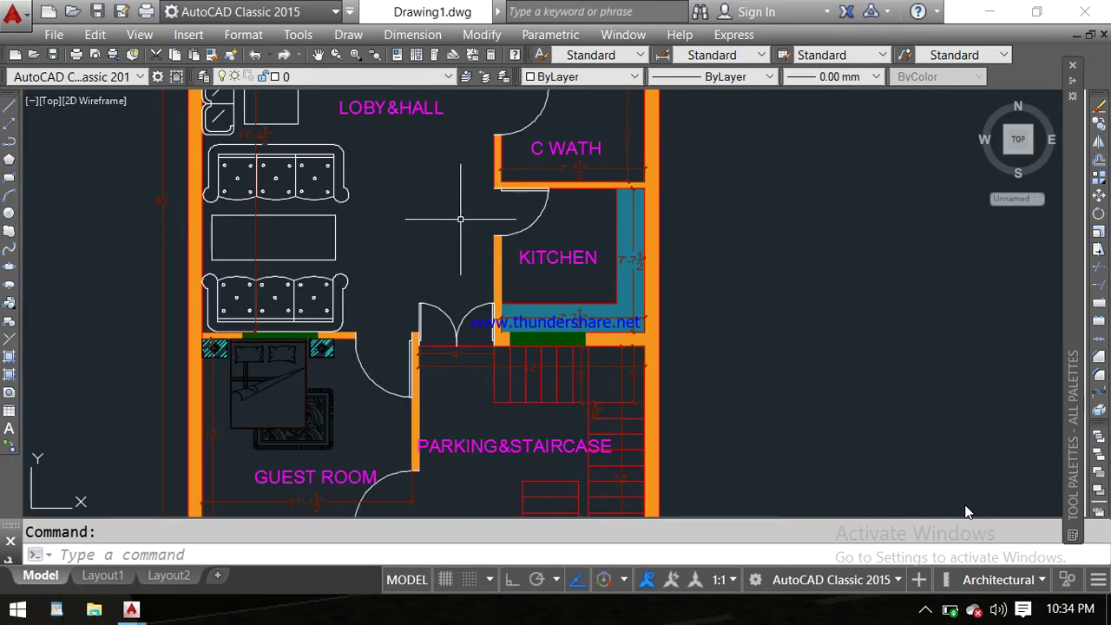
middle_click_drag(475, 411, 454, 263)
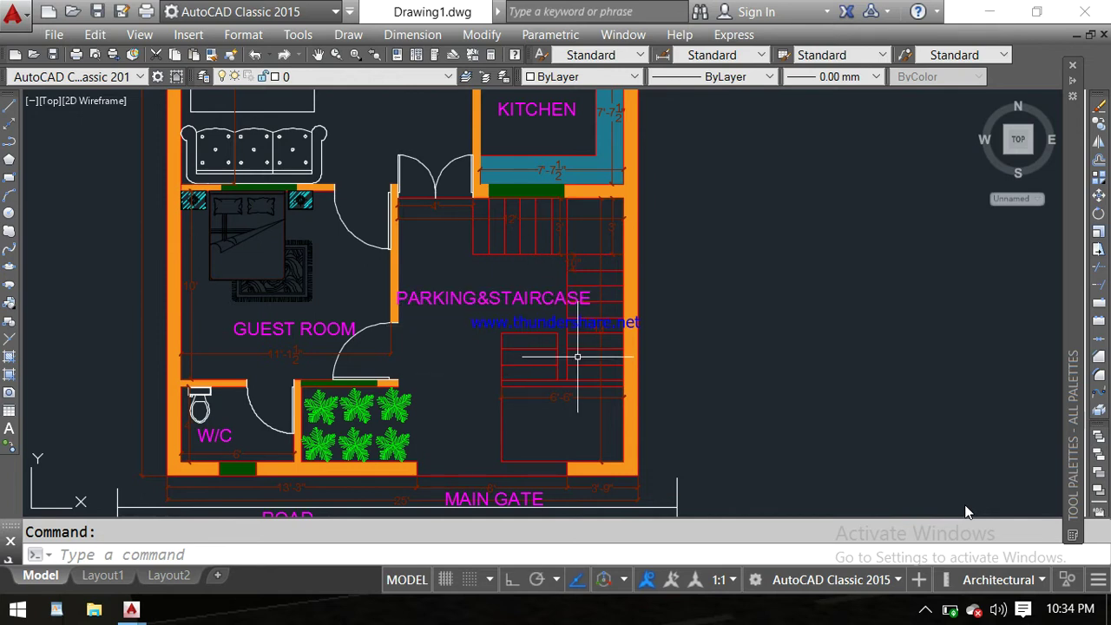
scroll(526, 229, "up", 3)
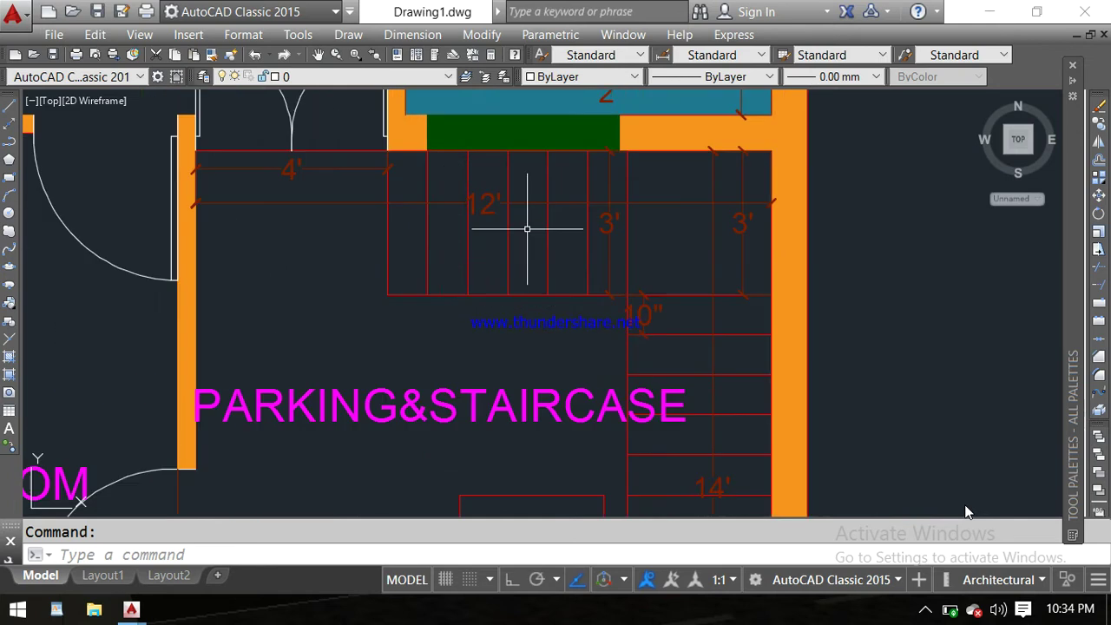
scroll(551, 261, "down", 3)
middle_click_drag(583, 375, 578, 318)
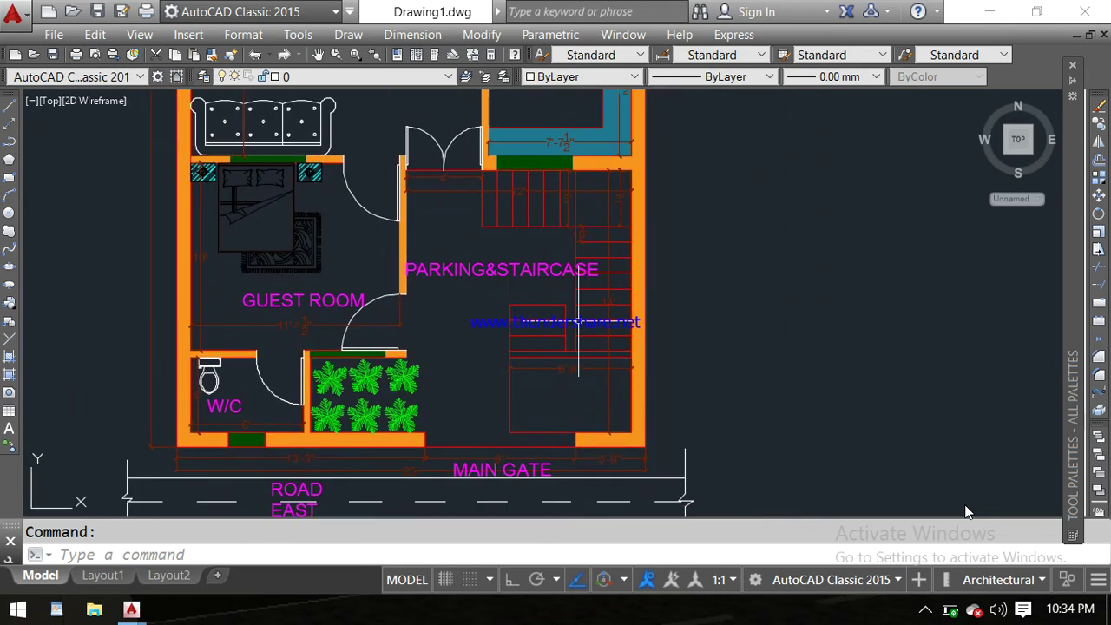
middle_click_drag(428, 328, 520, 335)
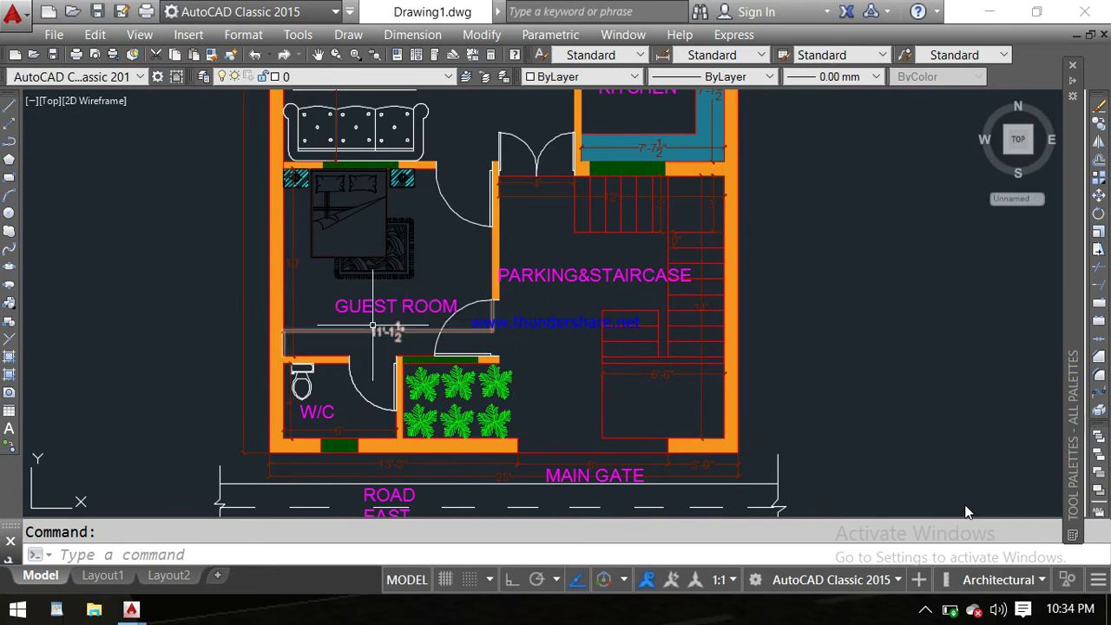
scroll(374, 328, "up", 2)
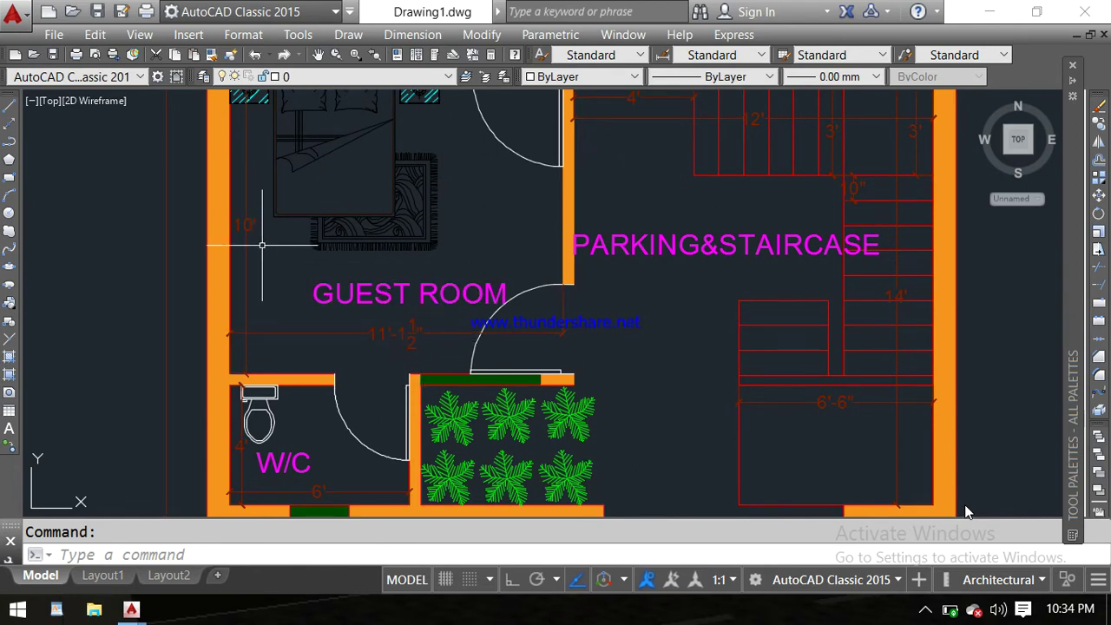
scroll(262, 246, "down", 3)
scroll(286, 269, "down", 1)
scroll(315, 296, "up", 1)
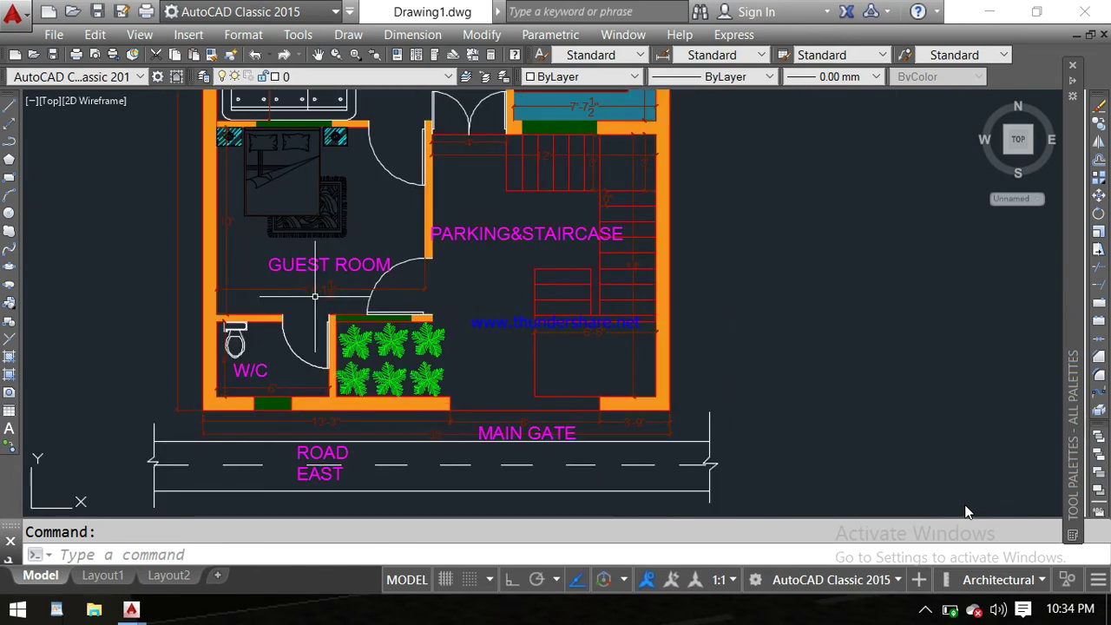
scroll(299, 346, "up", 2)
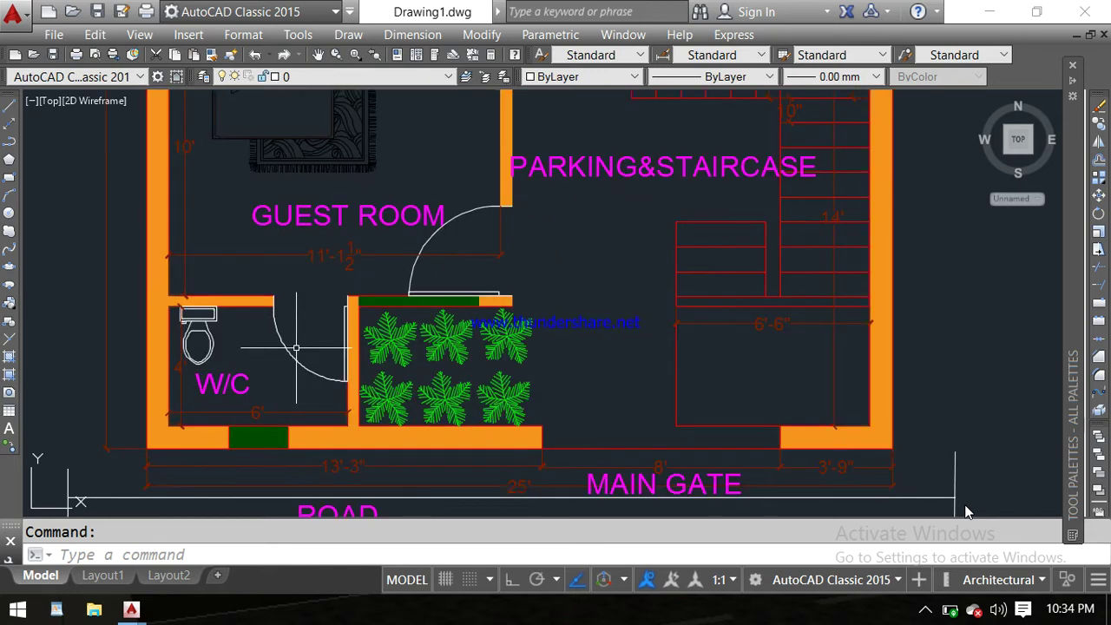
scroll(297, 340, "down", 2)
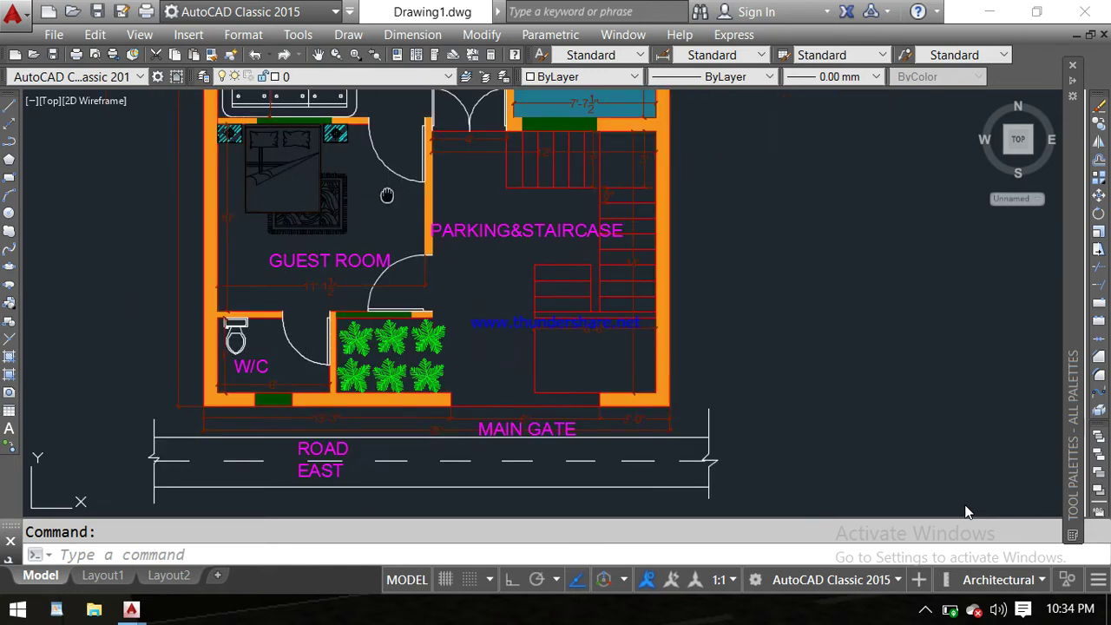
mouse_move(387, 196)
middle_mouse_down()
mouse_move(387, 377)
mouse_move(381, 269)
middle_mouse_up()
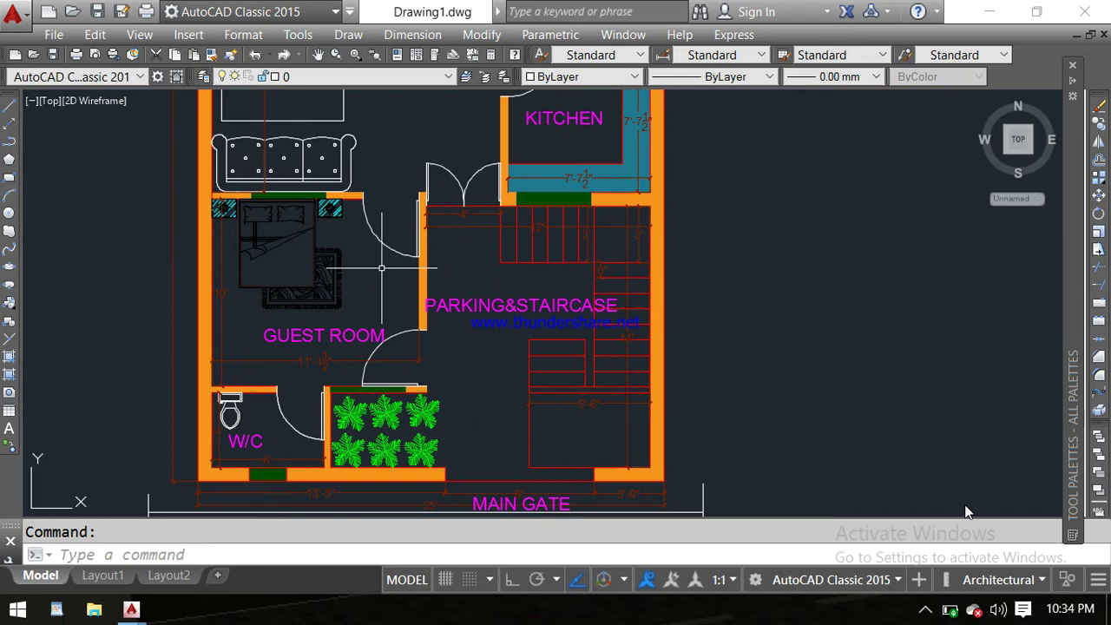
middle_click_drag(308, 384, 311, 302)
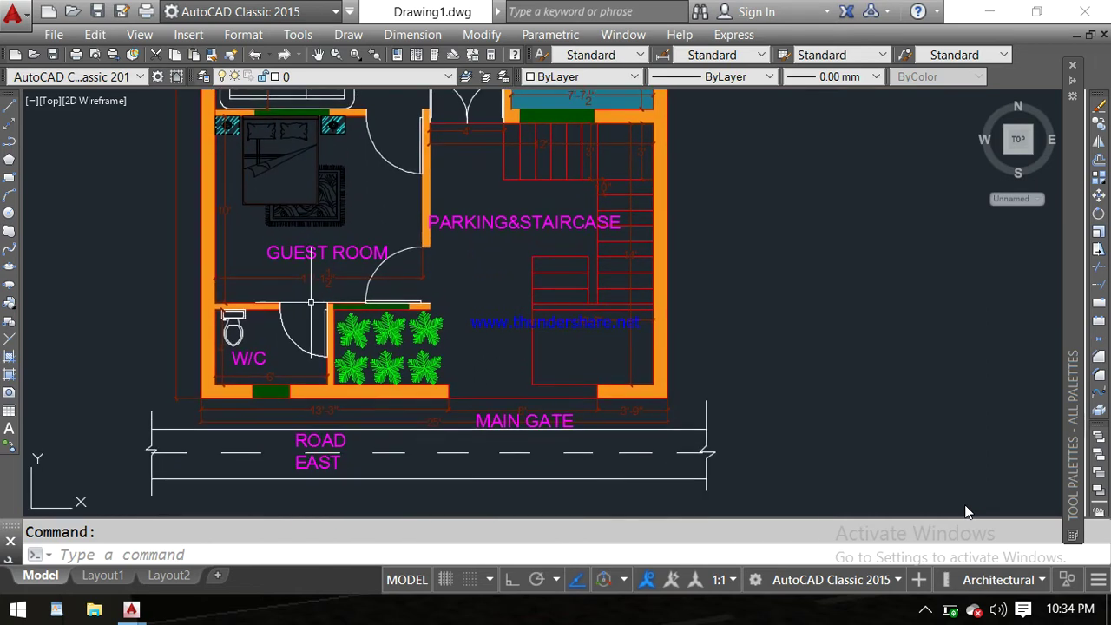
scroll(260, 344, "up", 4)
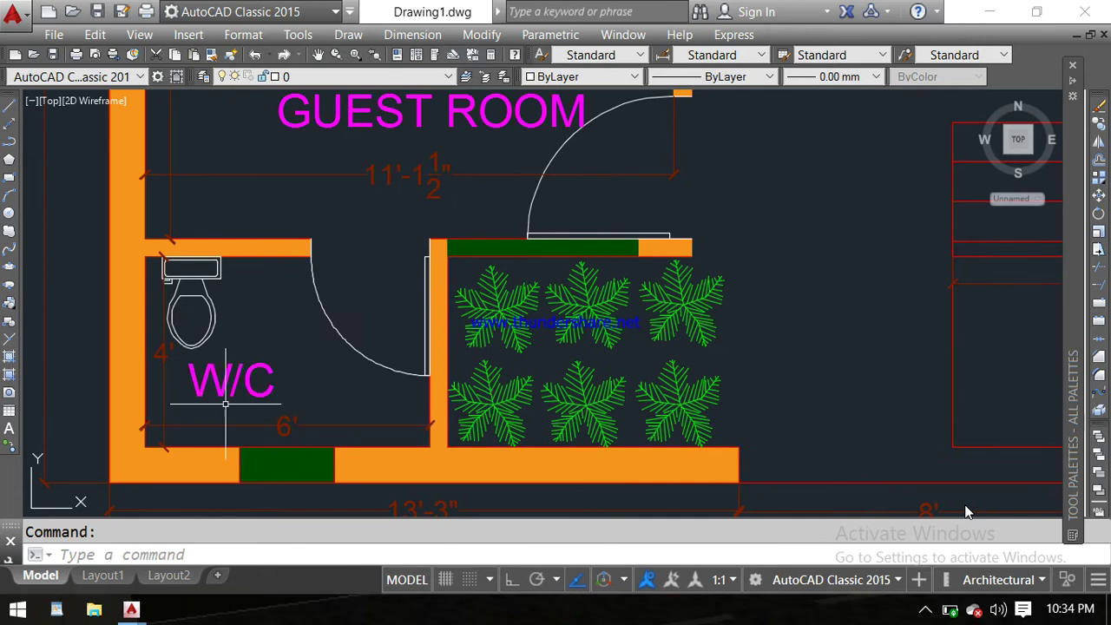
scroll(186, 341, "down", 4)
middle_click_drag(279, 330, 243, 348)
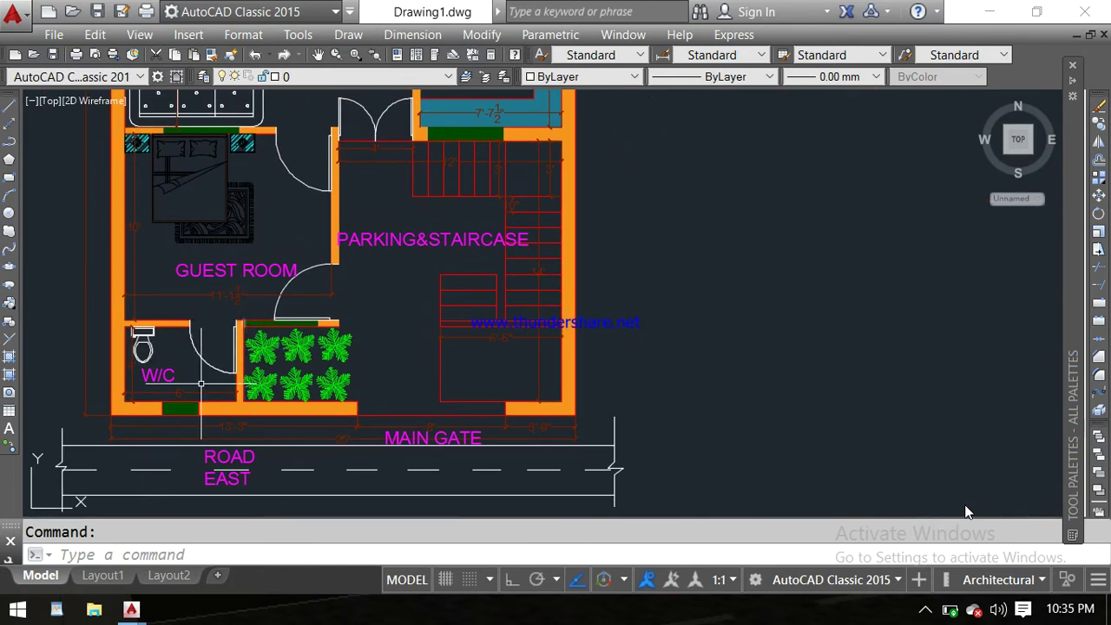
scroll(178, 406, "up", 4)
scroll(177, 406, "down", 4)
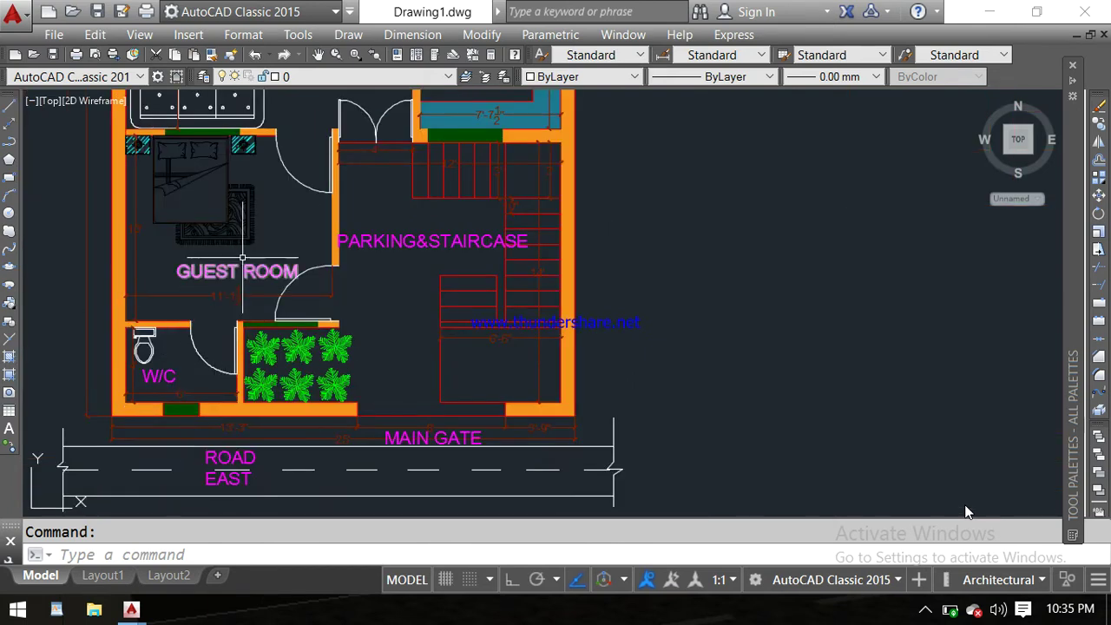
scroll(268, 306, "up", 2)
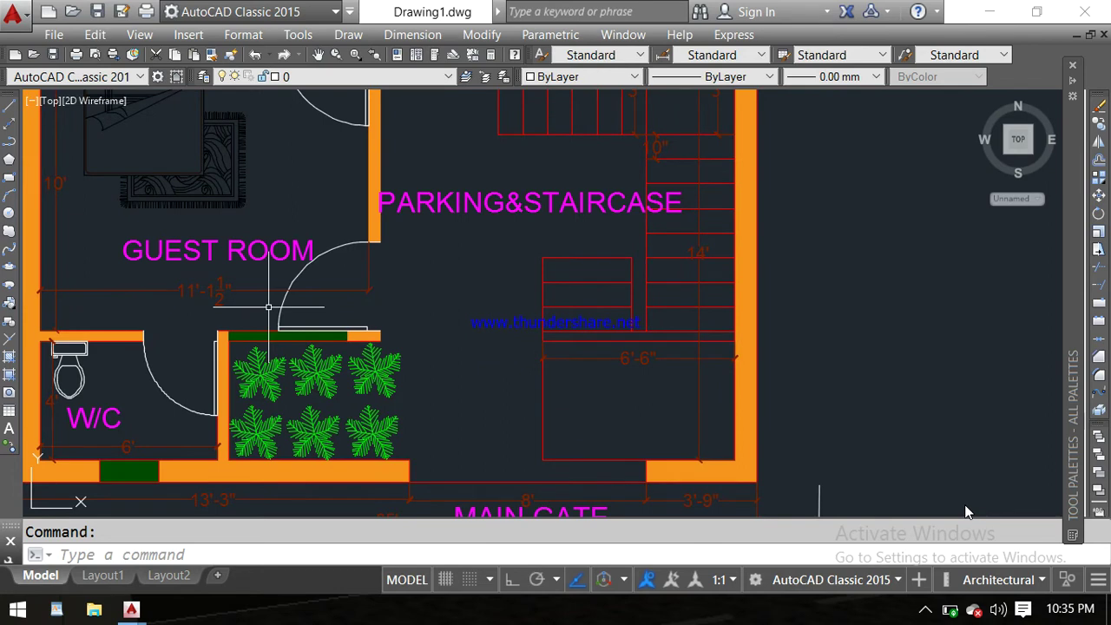
scroll(261, 316, "up", 3)
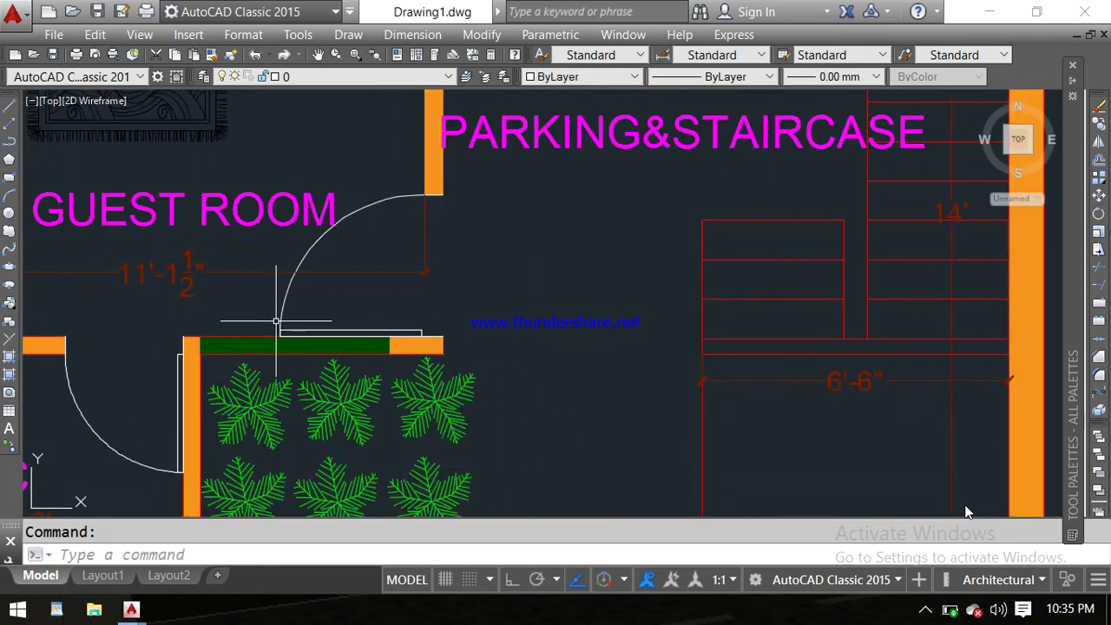
scroll(243, 315, "up", 1)
scroll(403, 385, "down", 4)
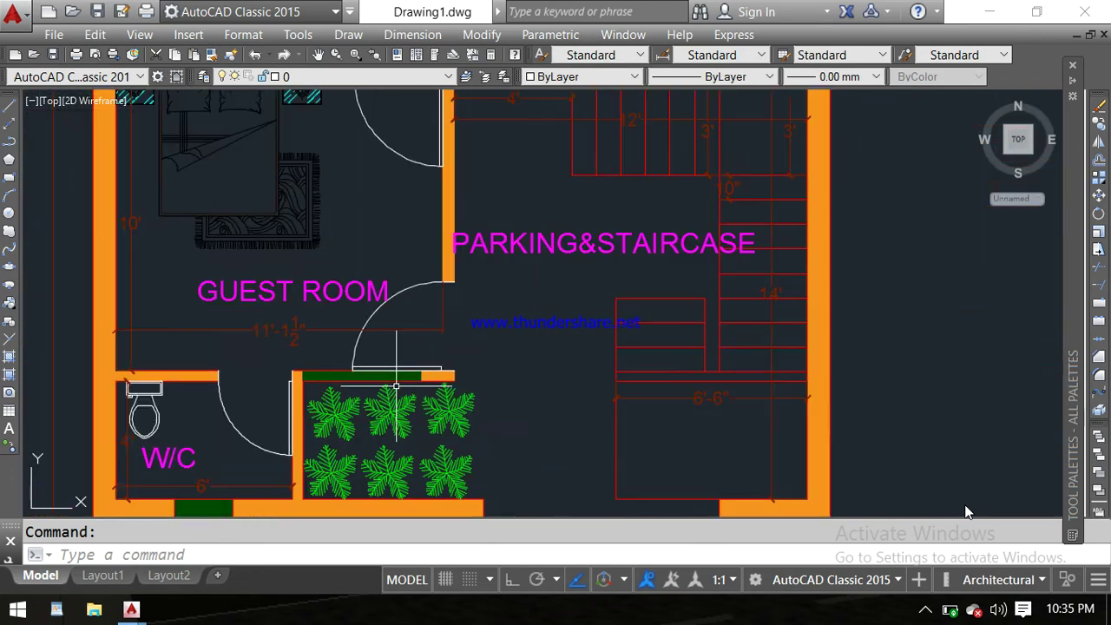
middle_click_drag(391, 390, 388, 257)
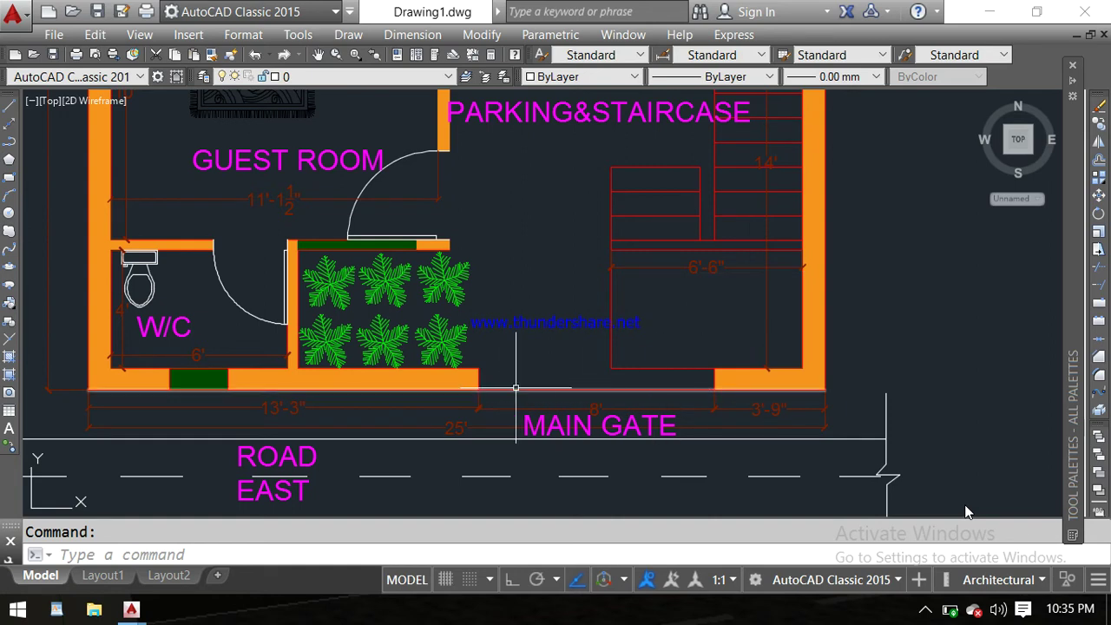
Step: Examine LOBY&HALL with its doors, C LET, OTS, the sofas and the guest room window
scroll(526, 338, "down", 3)
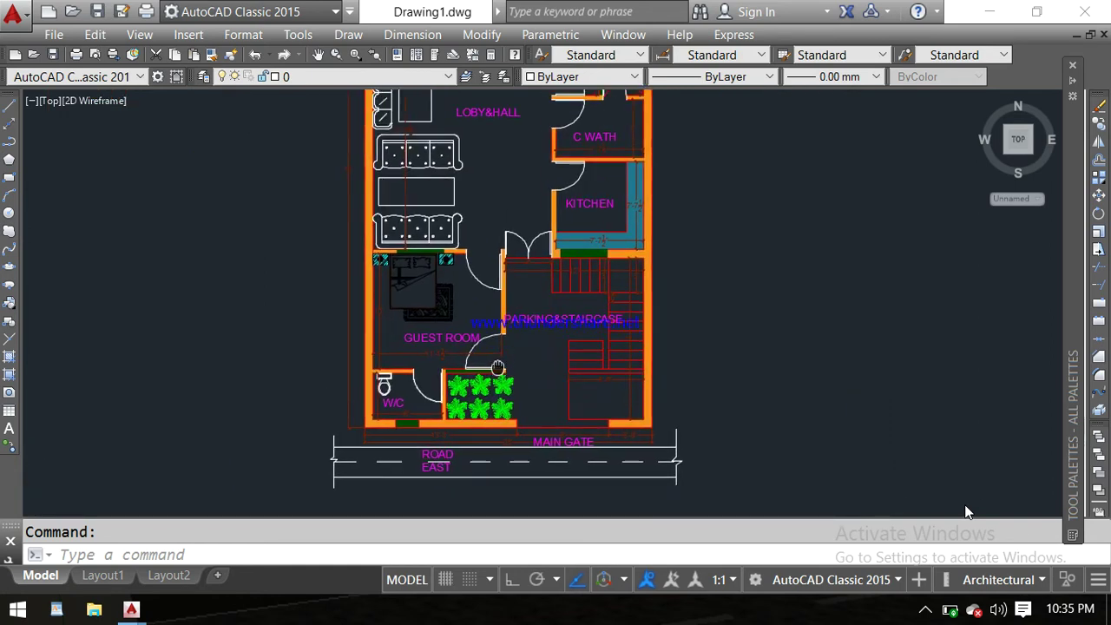
middle_click_drag(490, 296, 499, 387)
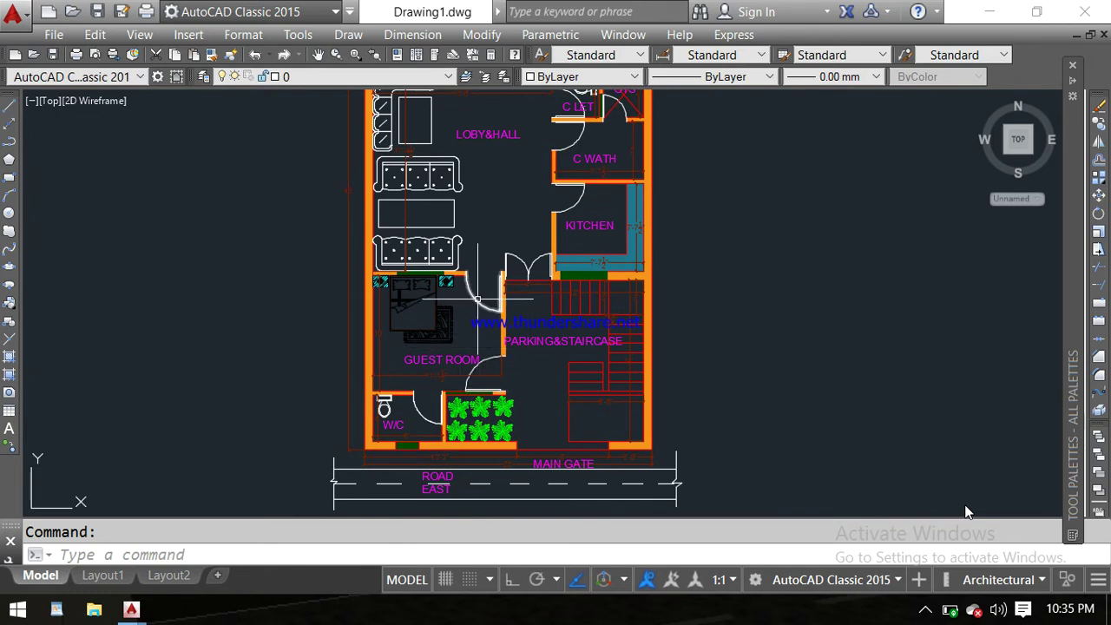
middle_click_drag(468, 280, 457, 332)
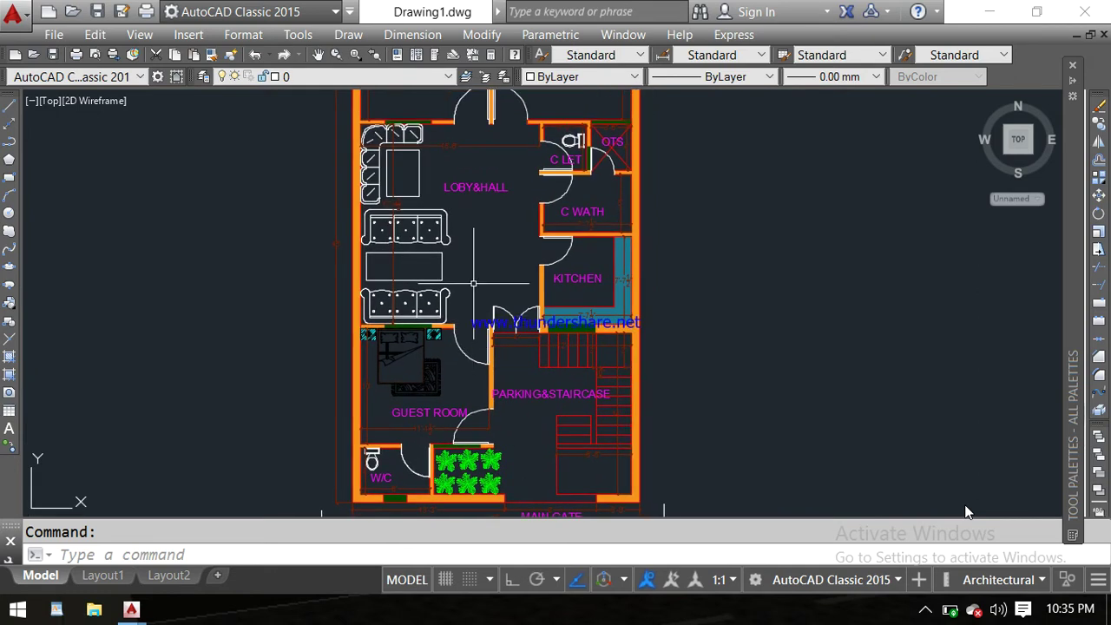
scroll(467, 322, "up", 2)
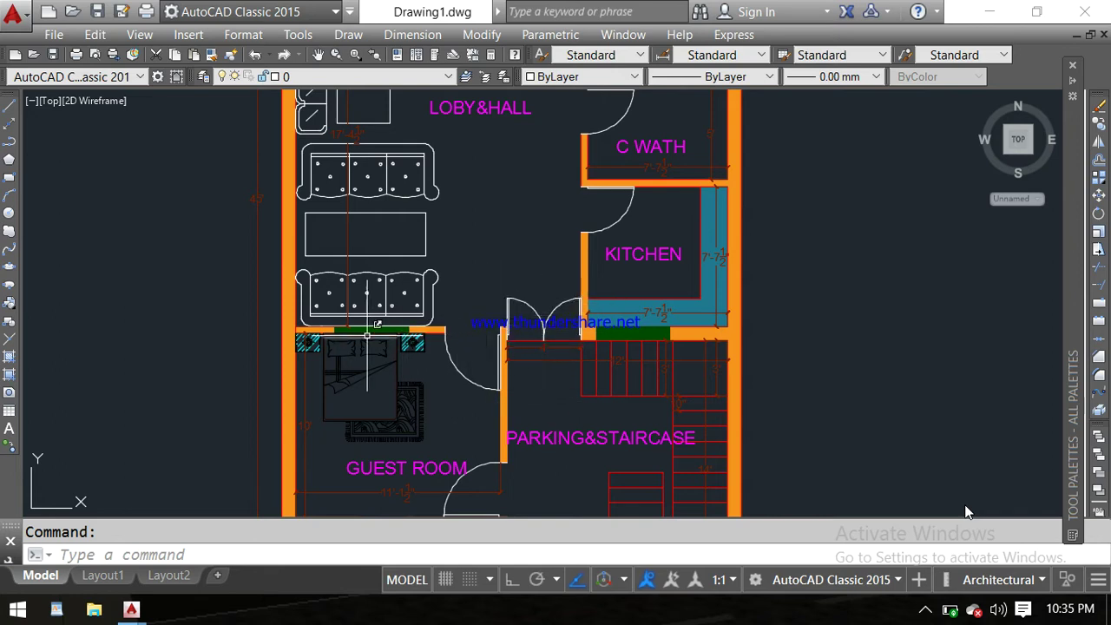
scroll(376, 329, "up", 2)
middle_click_drag(377, 330, 328, 385)
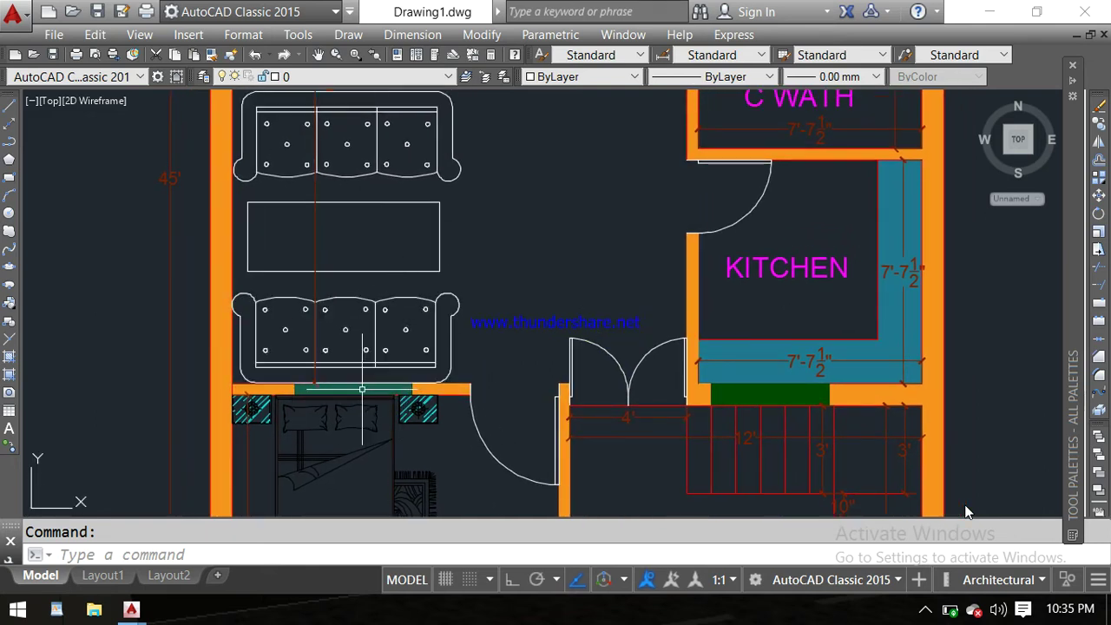
scroll(362, 389, "up", 4)
scroll(362, 389, "down", 4)
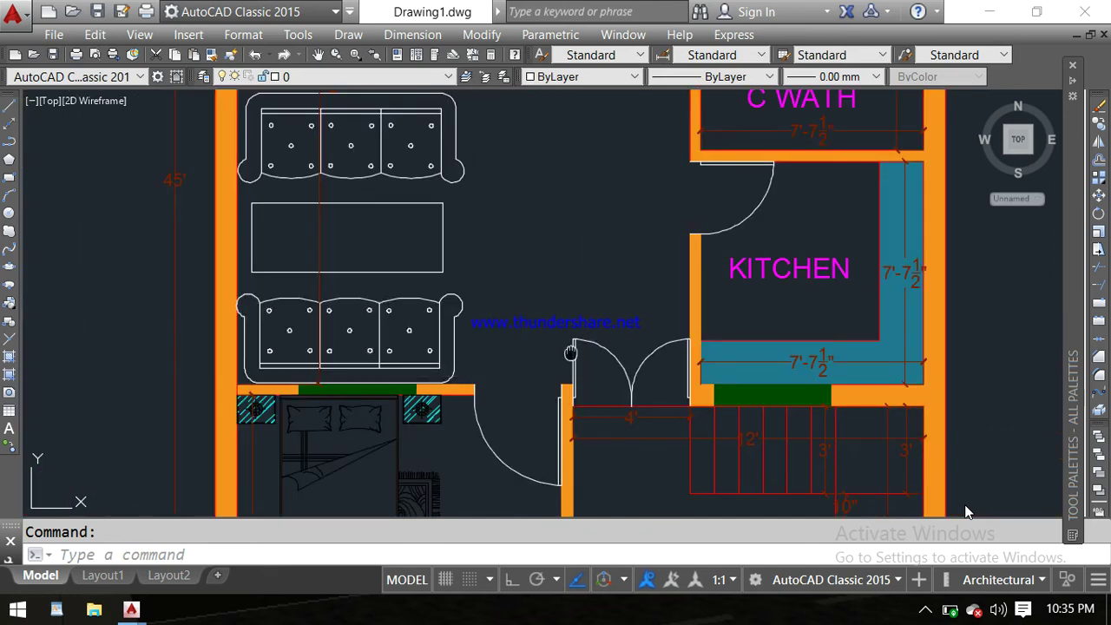
middle_click_drag(556, 381, 448, 393)
scroll(448, 394, "down", 2)
middle_click_drag(483, 354, 449, 382)
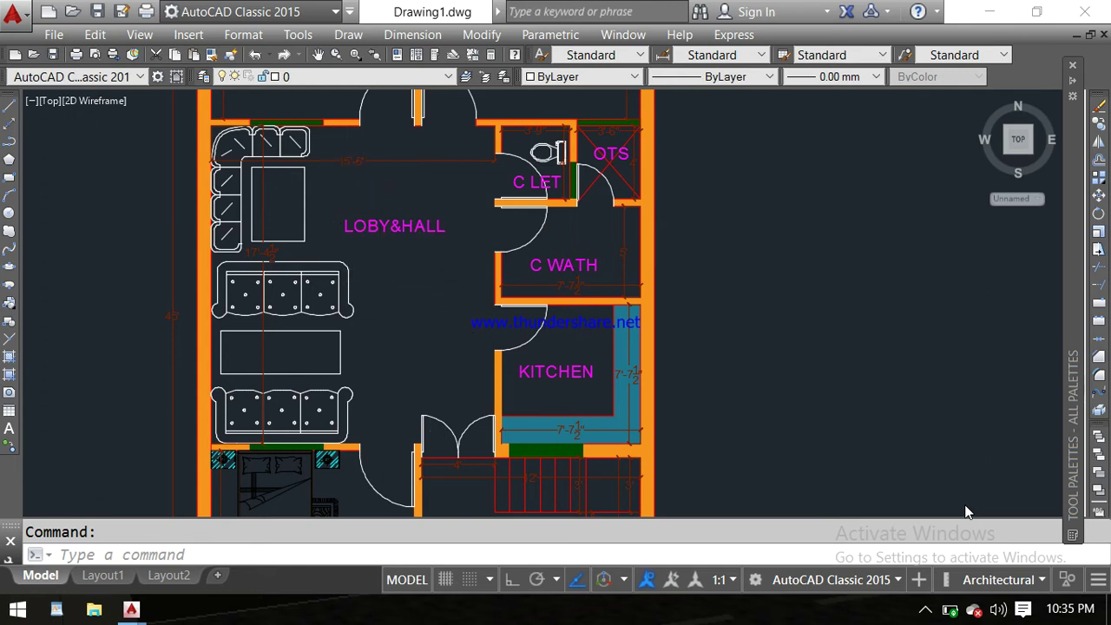
scroll(347, 168, "up", 2)
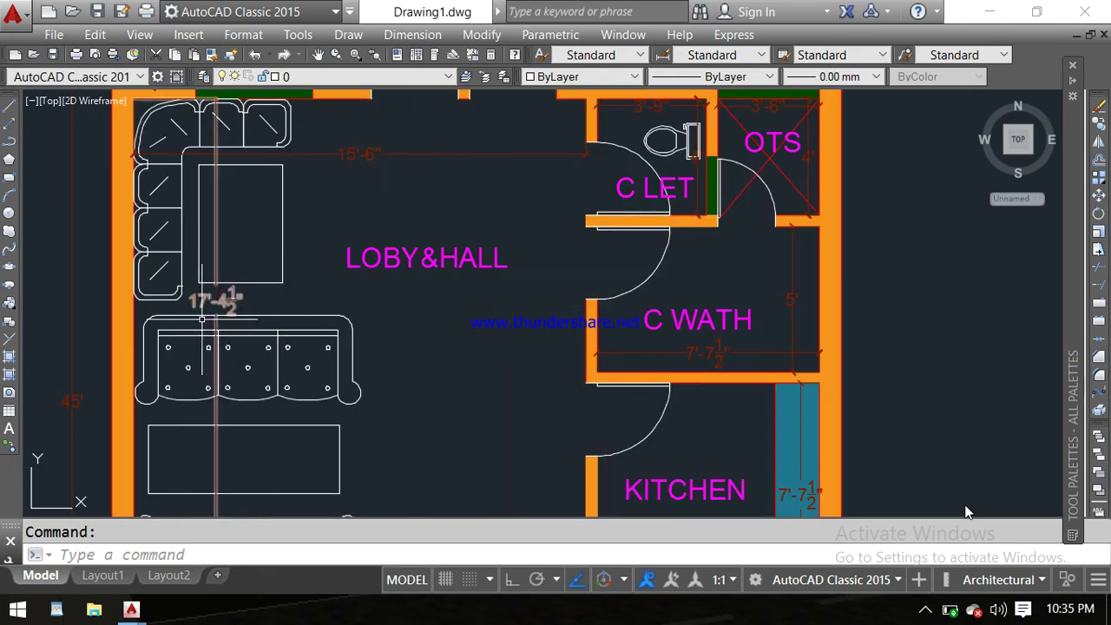
scroll(331, 314, "down", 4)
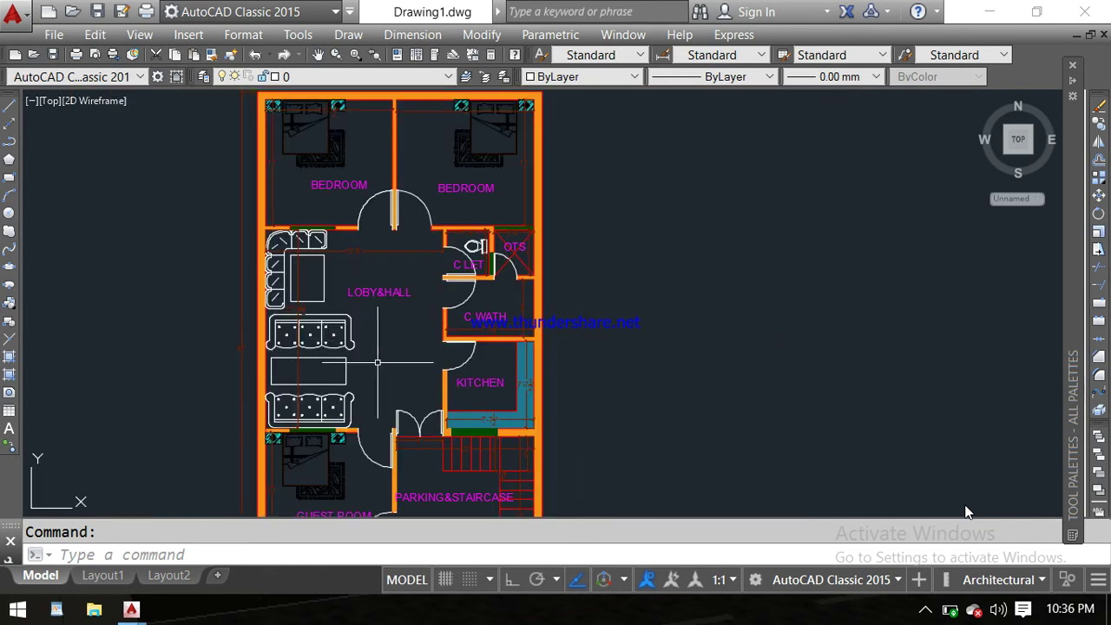
Step: Frame the house and check the PARKING&STAIRCASE area, guest room and W/C
middle_click_drag(373, 367, 382, 321)
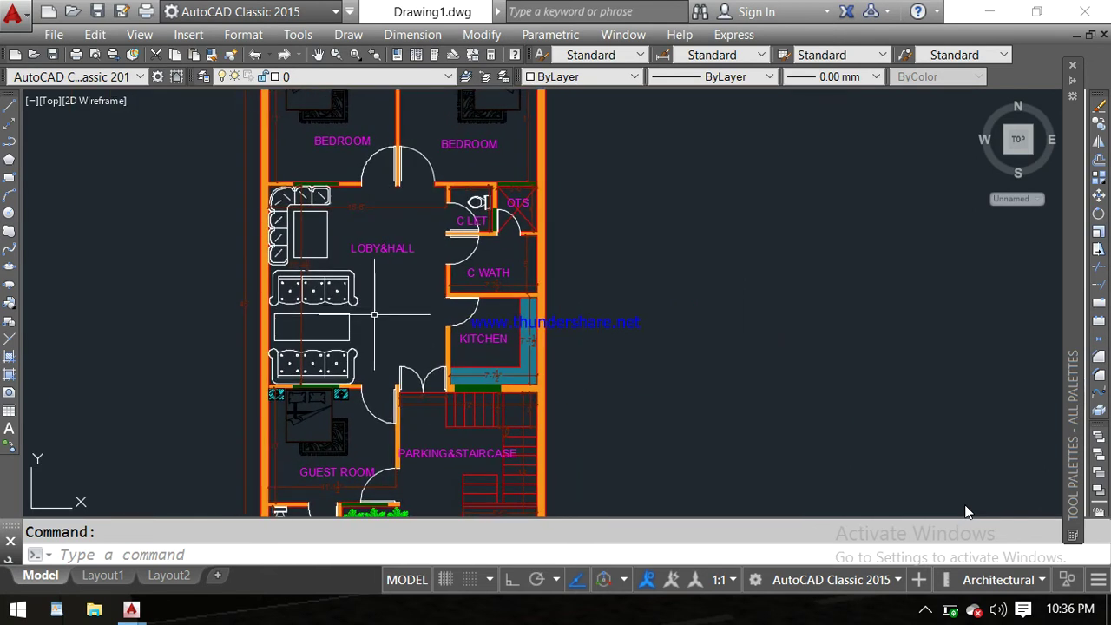
scroll(337, 327, "up", 2)
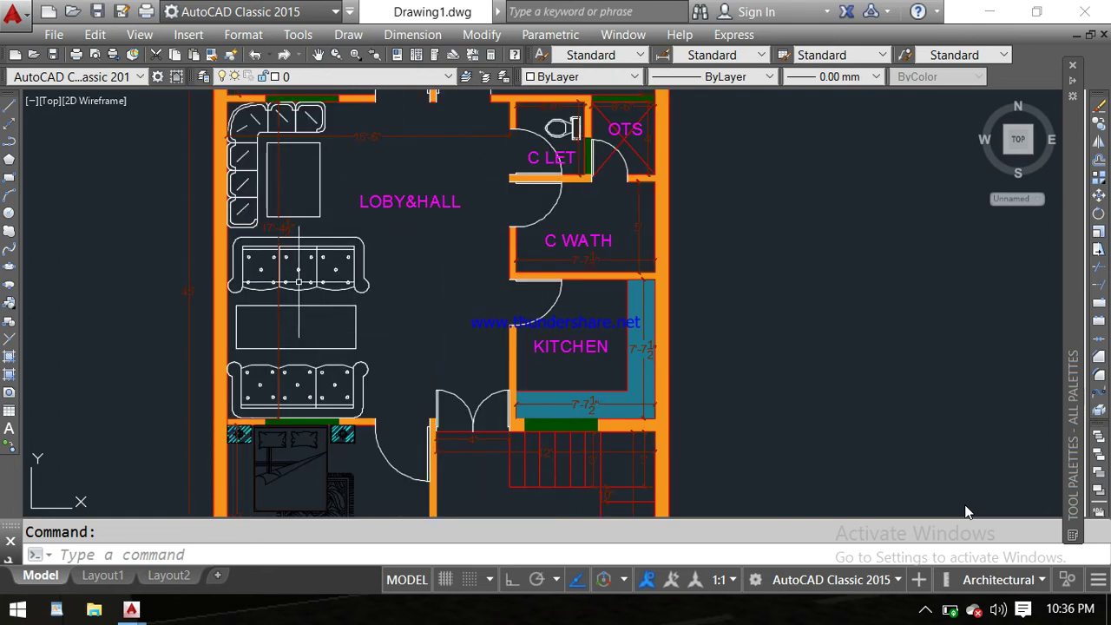
middle_click_drag(302, 281, 316, 247)
scroll(321, 247, "down", 2)
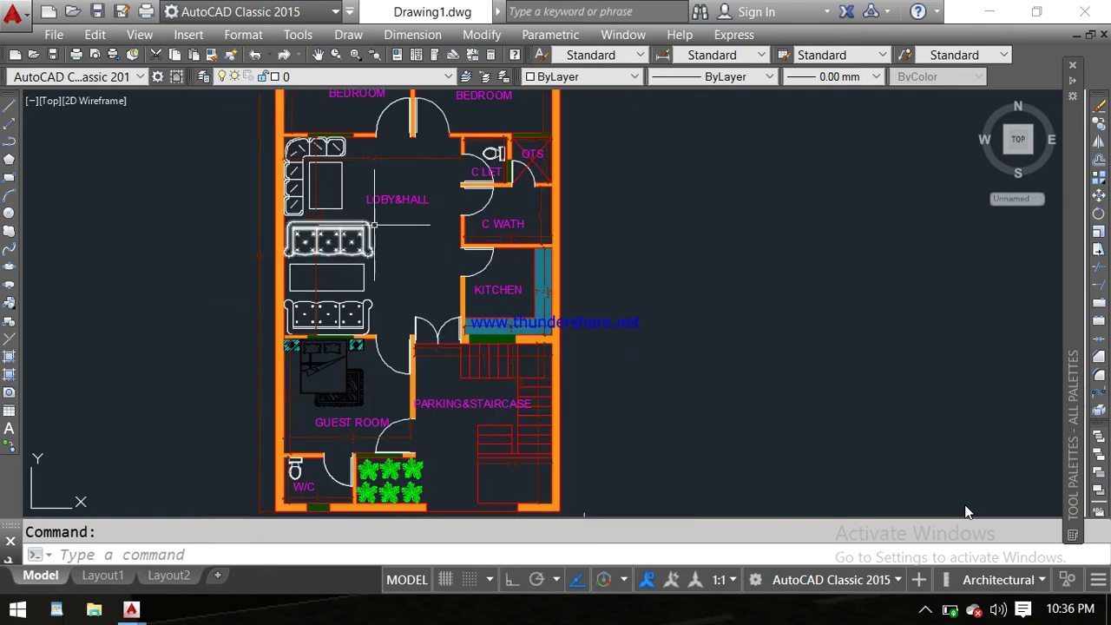
middle_click_drag(302, 179, 300, 204)
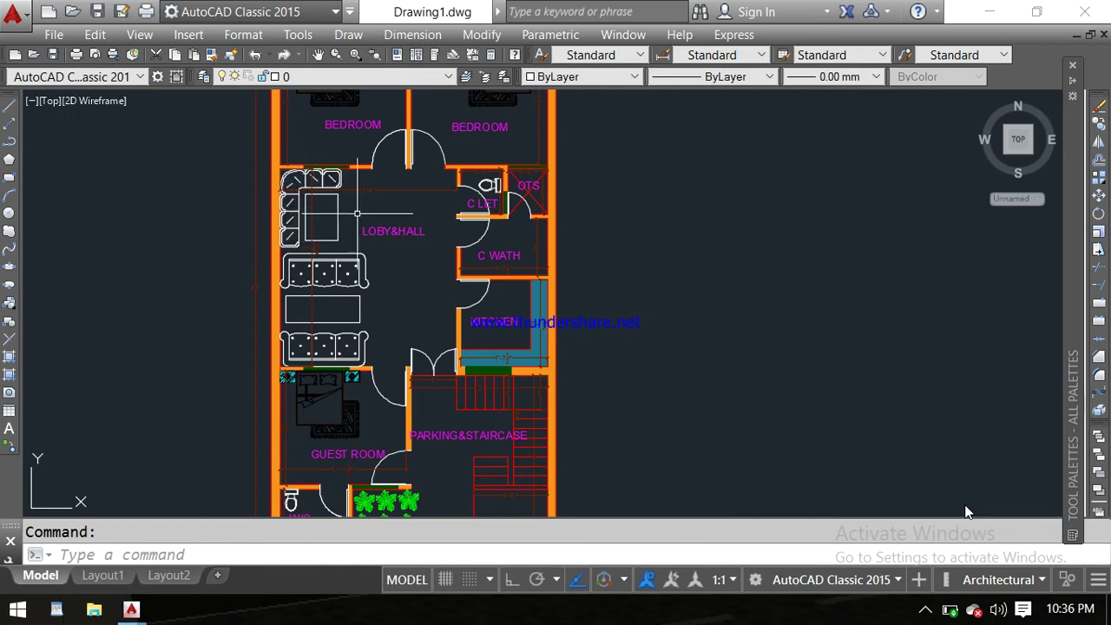
scroll(370, 216, "up", 2)
middle_click_drag(440, 269, 327, 229)
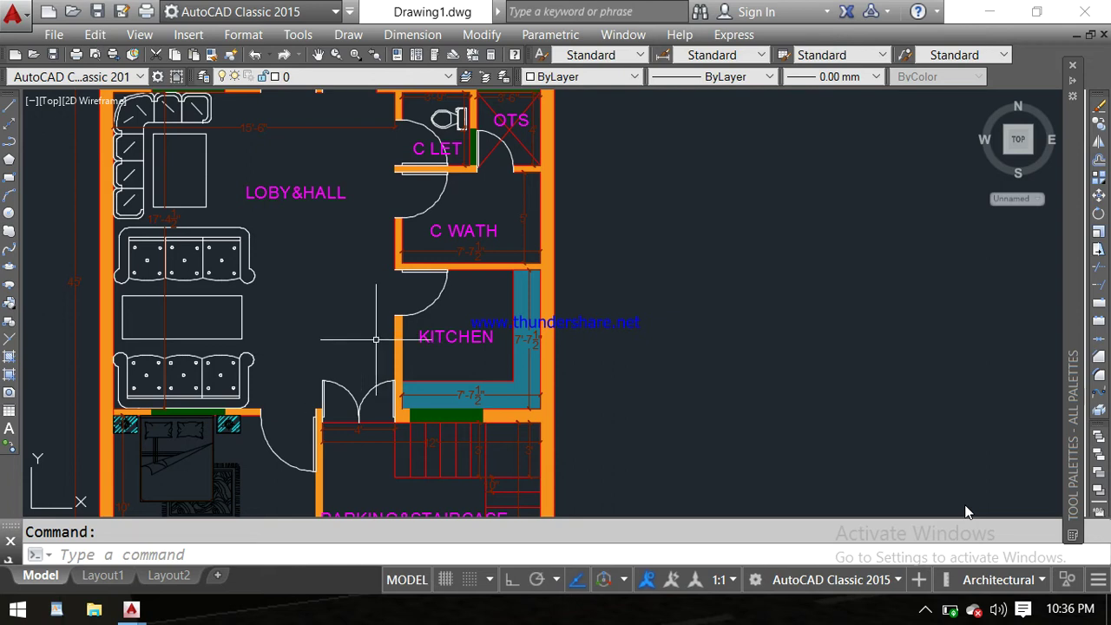
Step: Zoom in close on the kitchen counter and C WATH
scroll(426, 330, "up", 2)
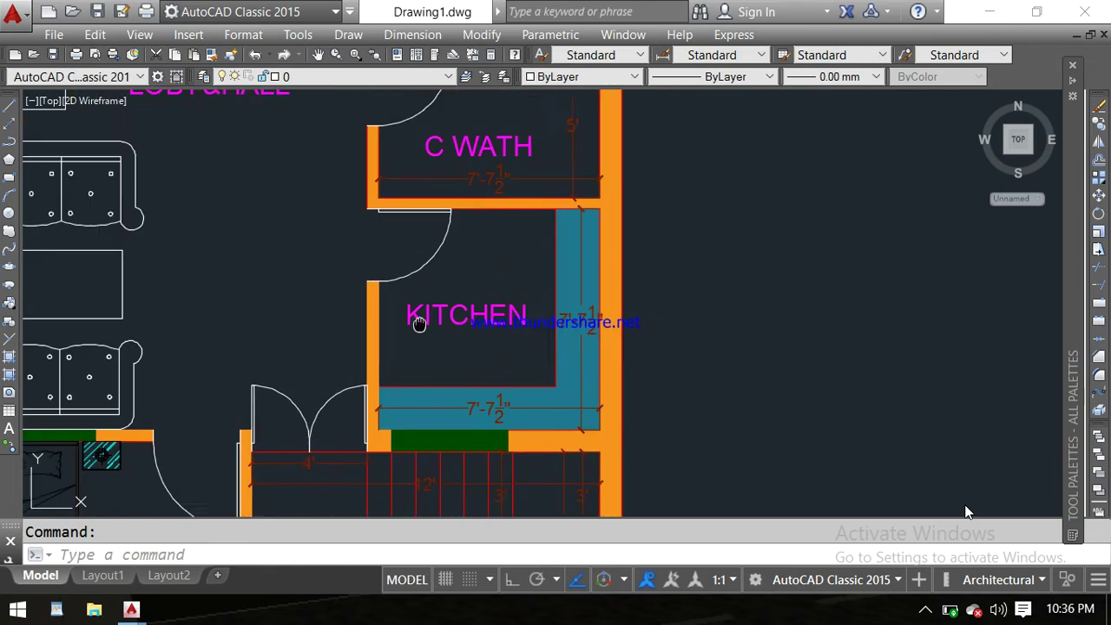
middle_click_drag(421, 326, 395, 289)
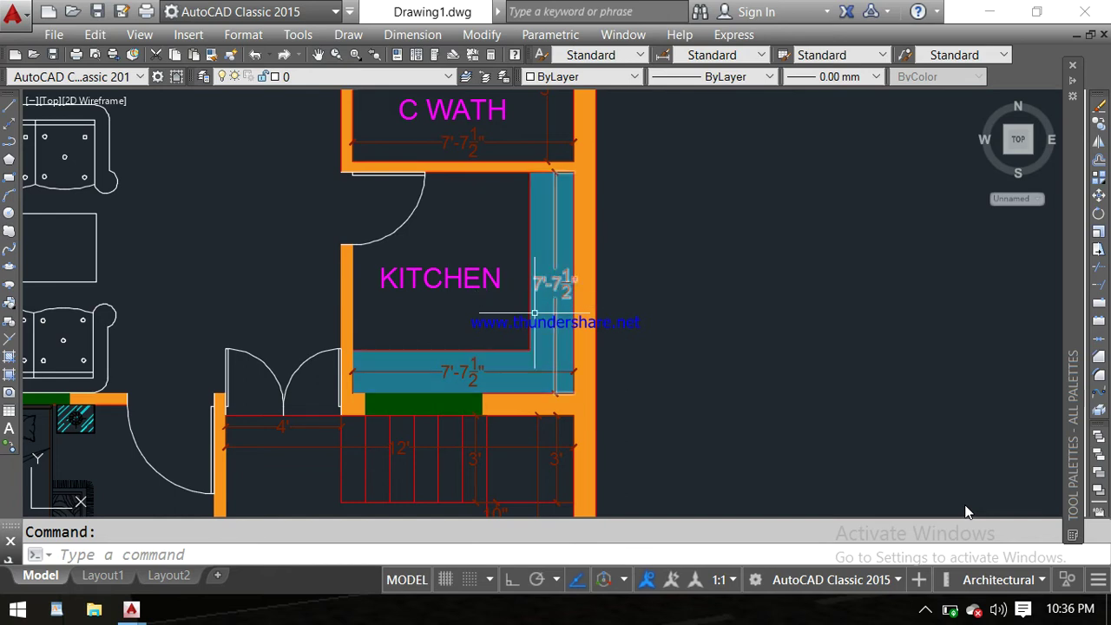
middle_click_drag(484, 371, 493, 326)
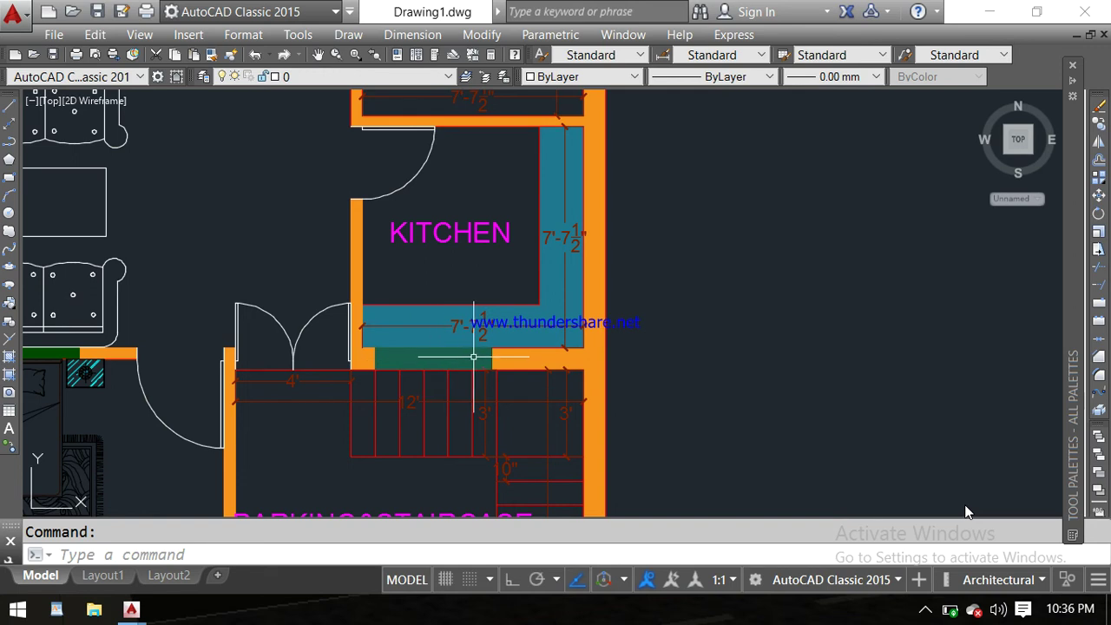
scroll(409, 357, "down", 5)
scroll(419, 359, "up", 5)
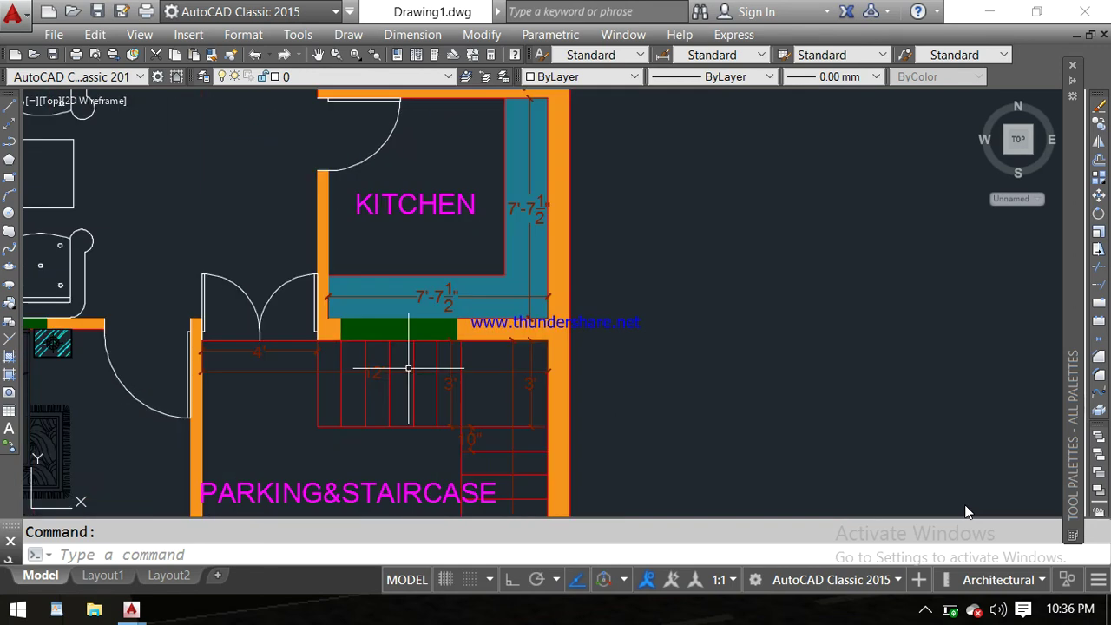
middle_click_drag(419, 209, 441, 325)
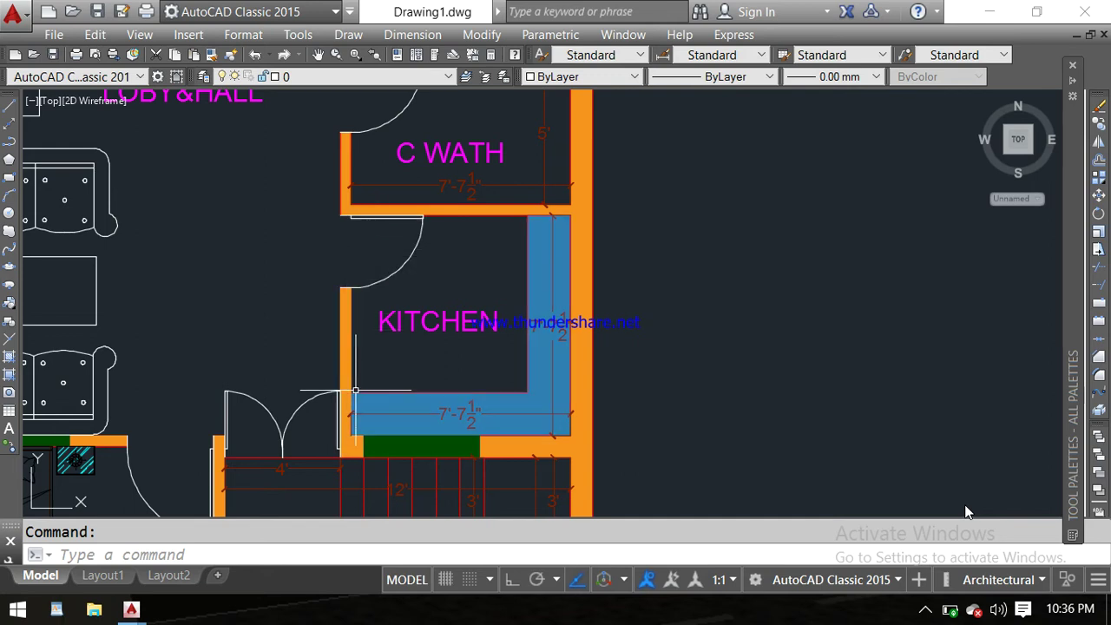
scroll(355, 391, "down", 2)
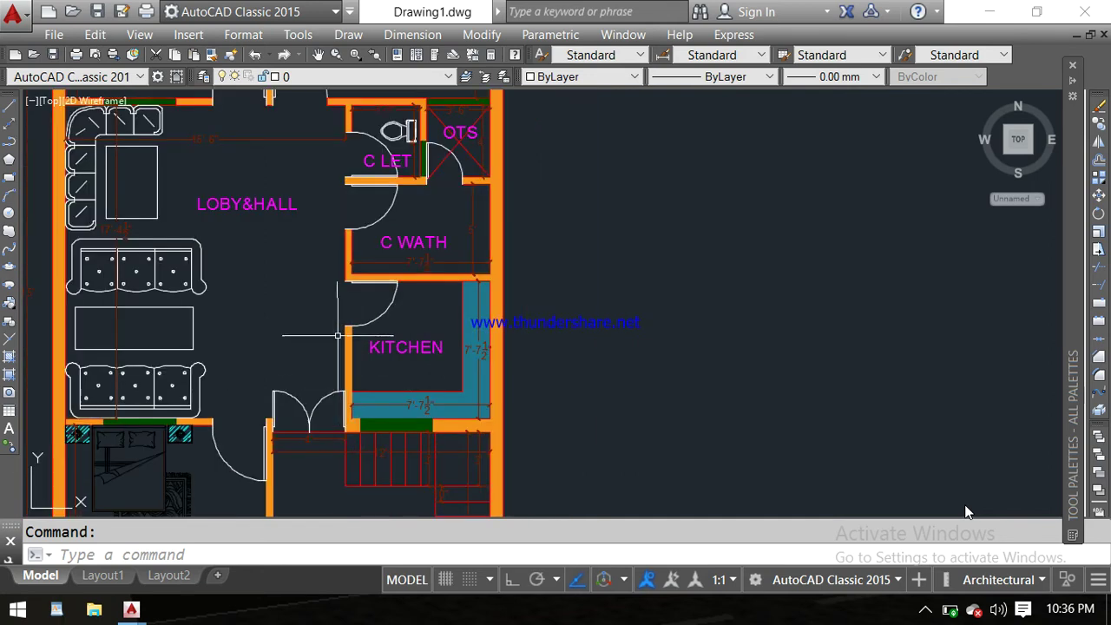
Step: Bring the bedrooms above the lobby into view
middle_click_drag(359, 320, 365, 379)
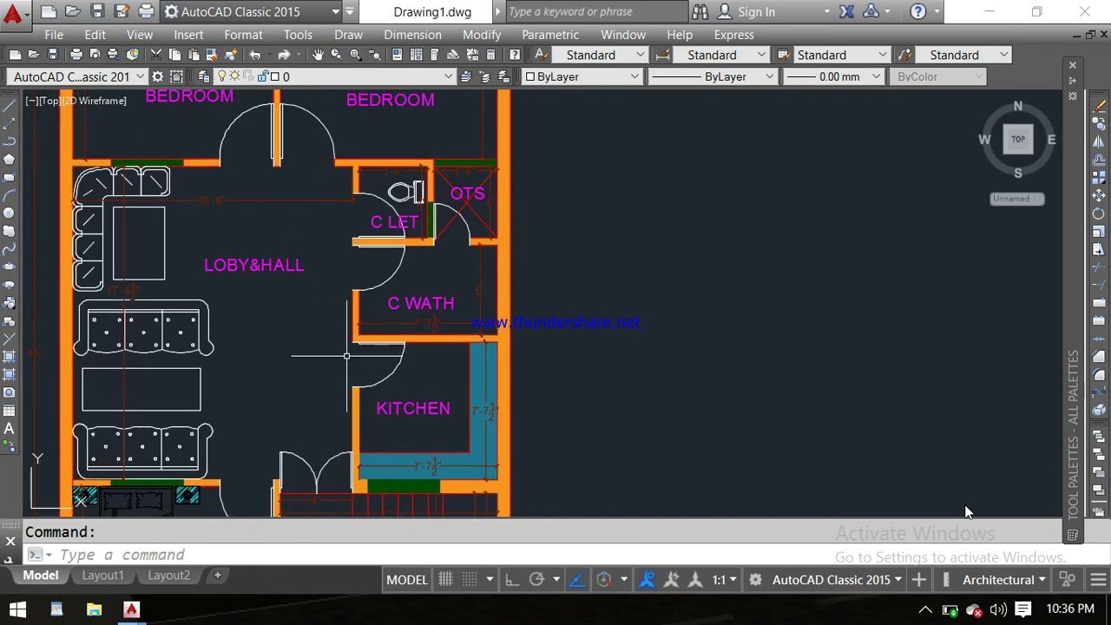
scroll(241, 293, "up", 1)
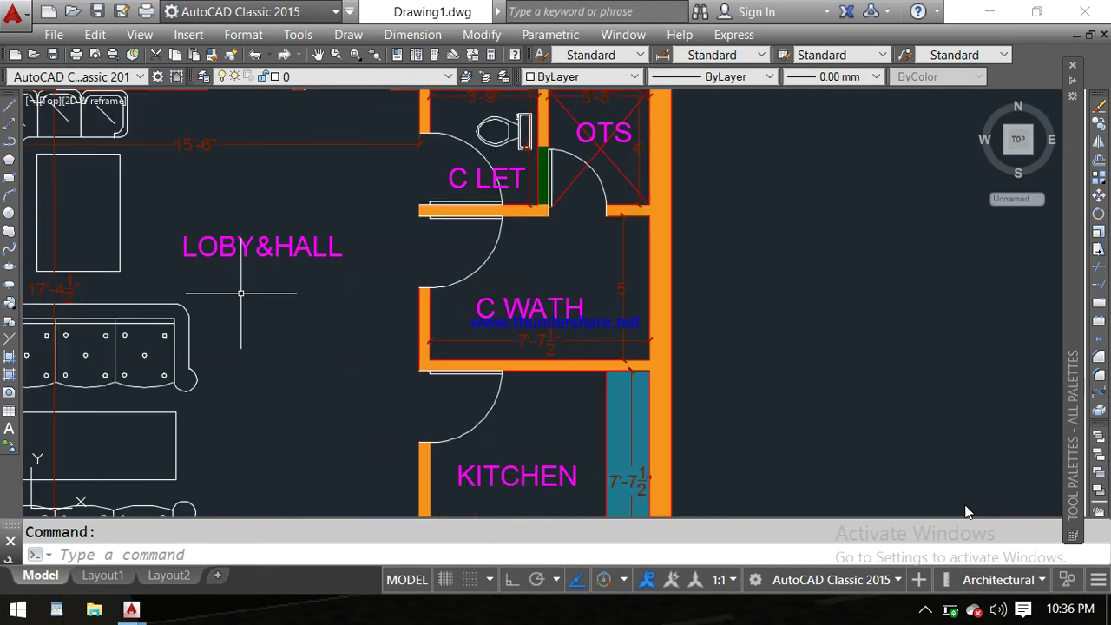
middle_click_drag(245, 292, 342, 301)
scroll(370, 293, "down", 2)
scroll(359, 289, "down", 2)
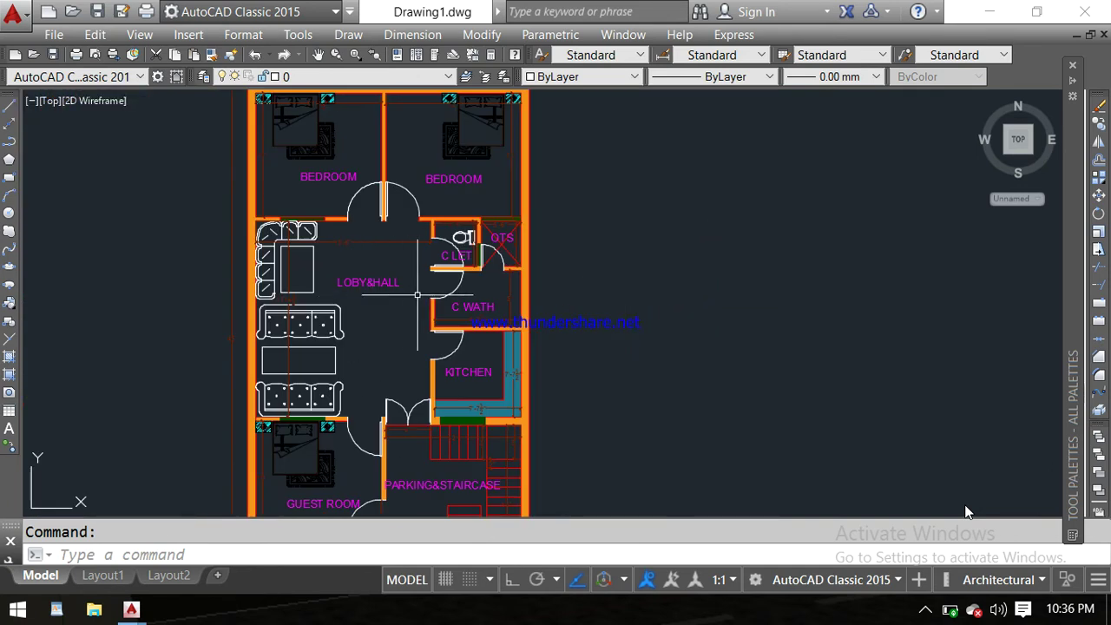
scroll(460, 284, "up", 3)
scroll(467, 287, "up", 1)
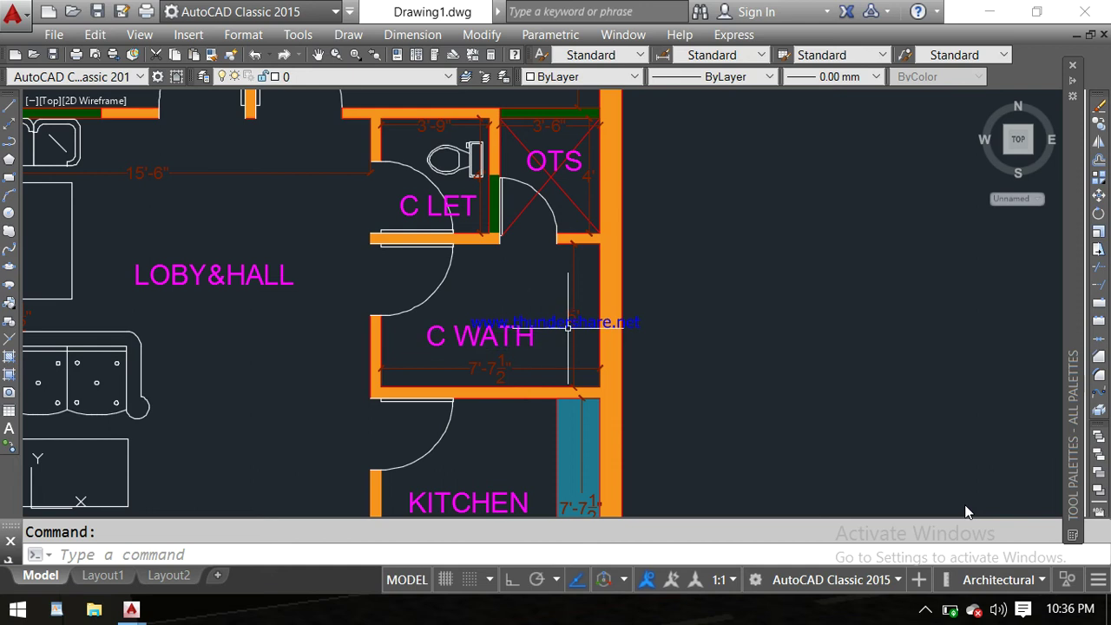
scroll(525, 276, "up", 1)
scroll(508, 295, "up", 1)
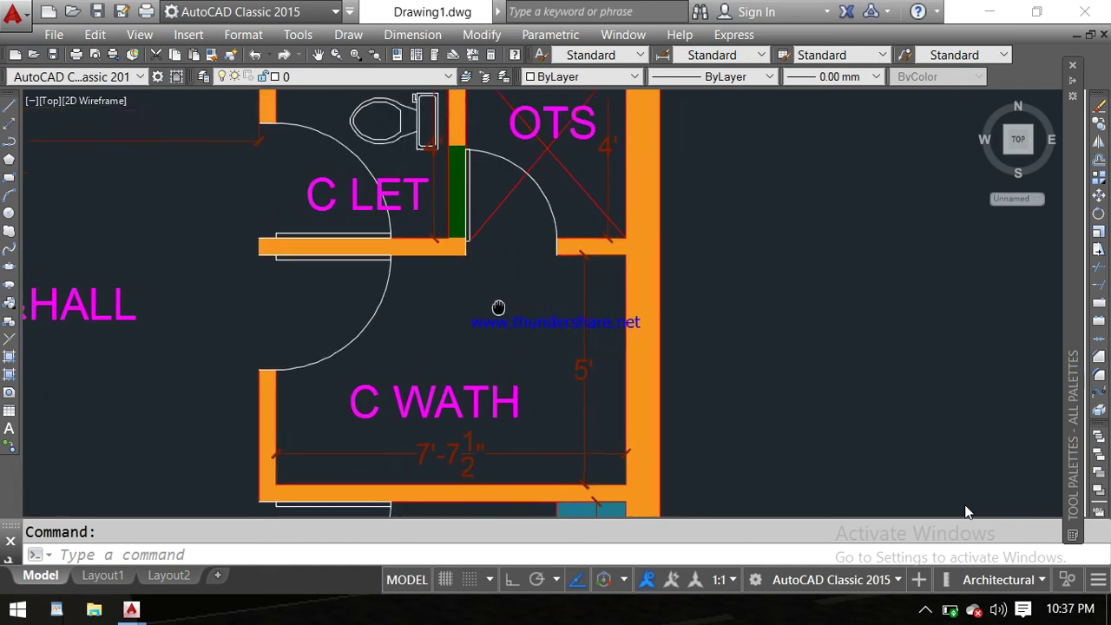
scroll(488, 334, "up", 1)
scroll(486, 331, "down", 2)
Step: Inspect the C LET room, OTS shaft and toilets beside the bedrooms and lobby
middle_click_drag(486, 331, 443, 353)
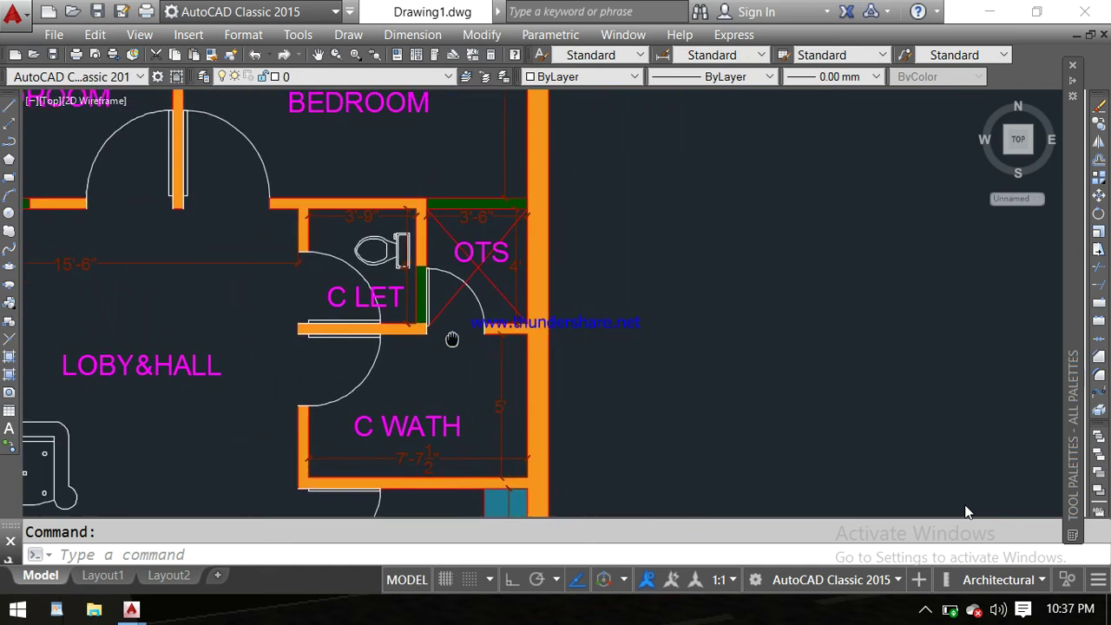
scroll(444, 305, "up", 1)
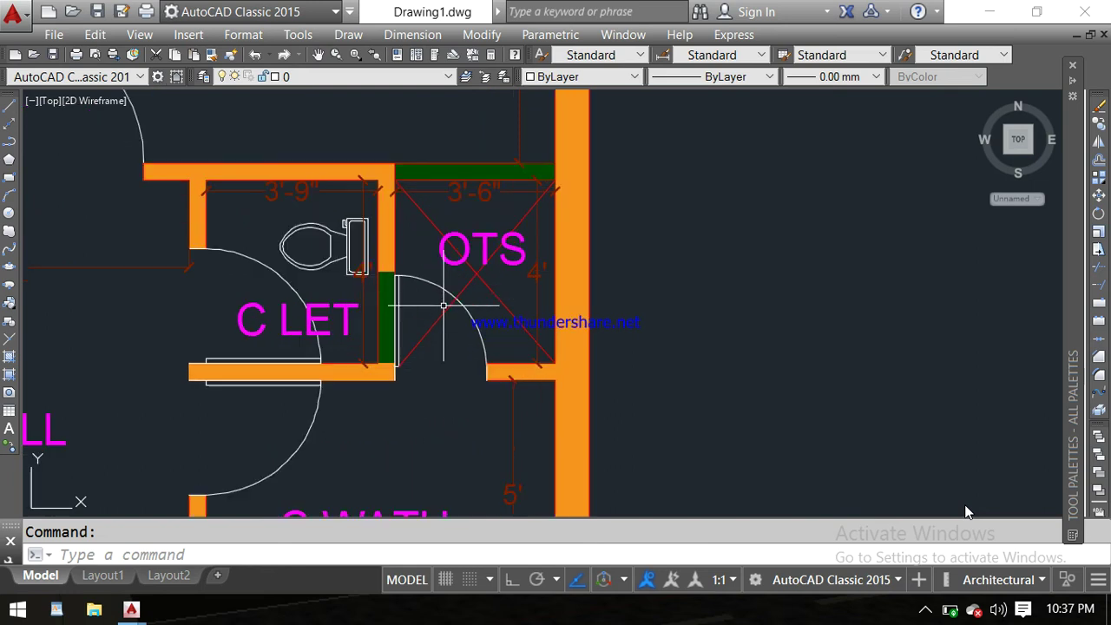
middle_click_drag(465, 295, 447, 342)
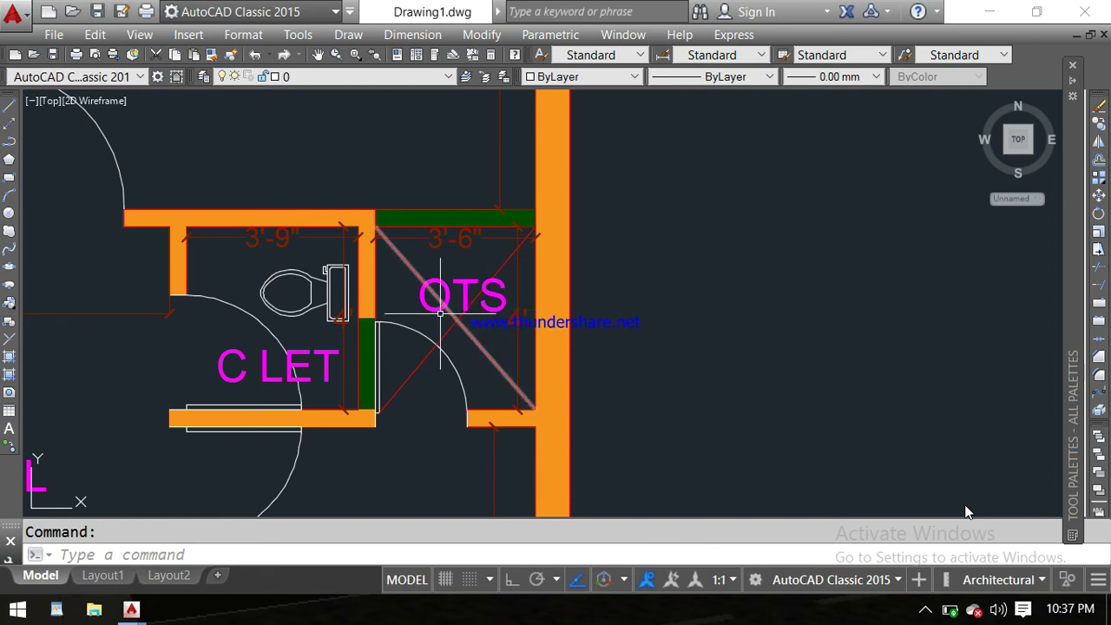
scroll(435, 315, "up", 2)
scroll(435, 315, "down", 2)
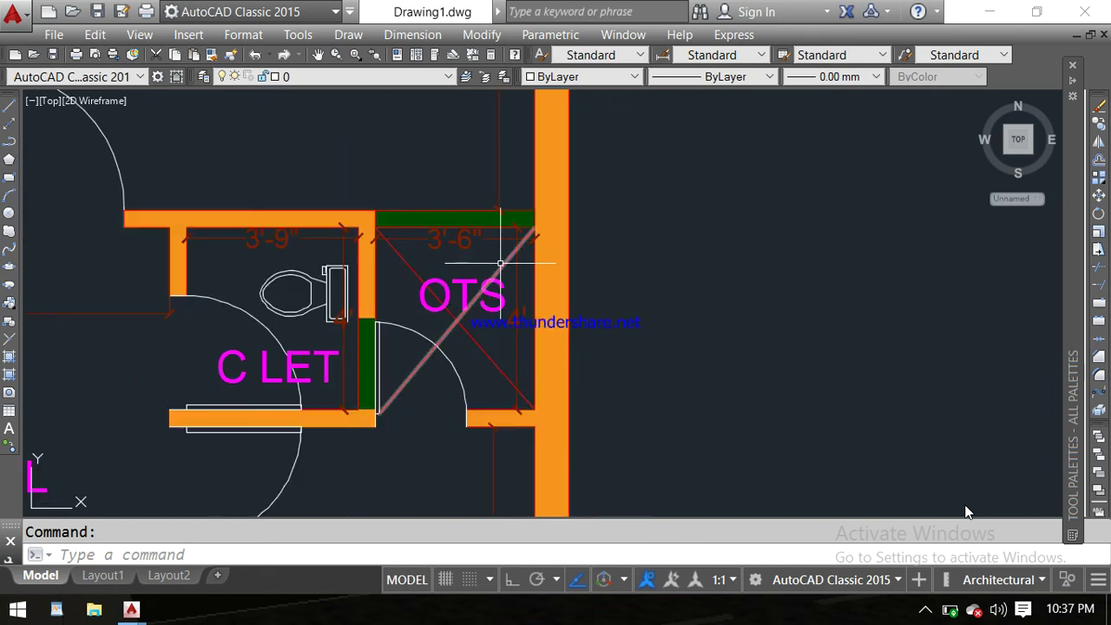
middle_click_drag(479, 336, 488, 289)
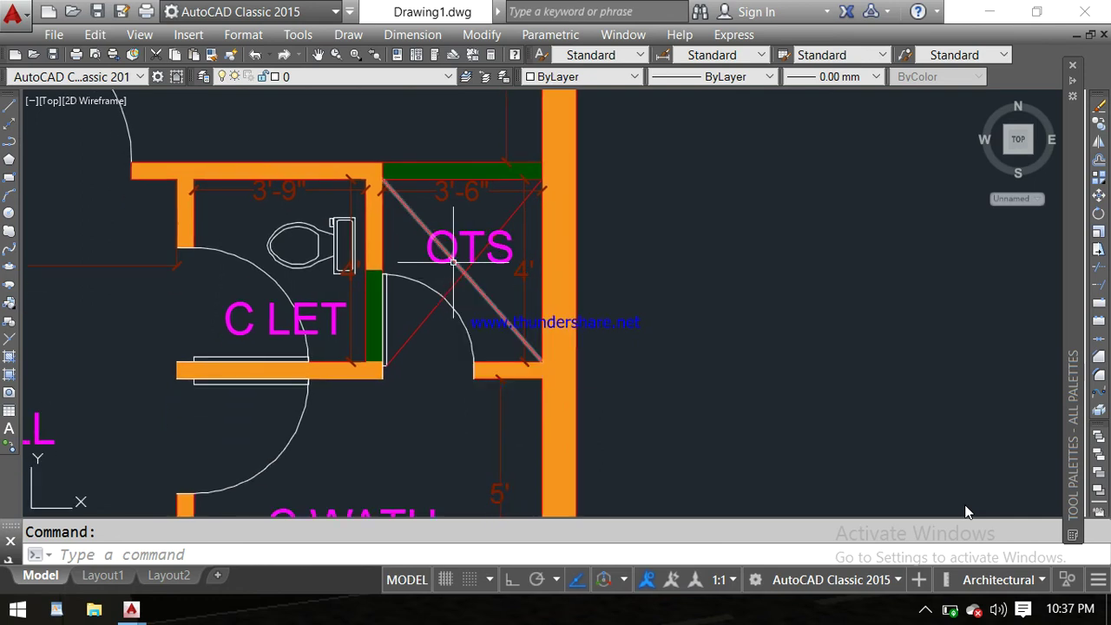
scroll(452, 261, "up", 2)
scroll(451, 276, "down", 2)
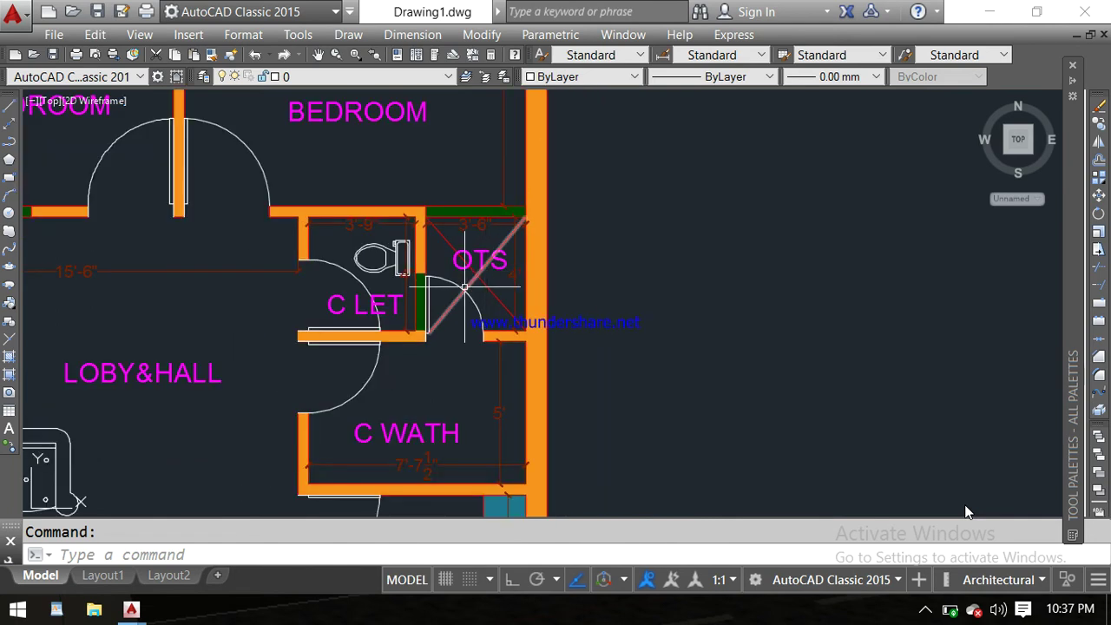
scroll(465, 287, "up", 2)
scroll(464, 286, "down", 2)
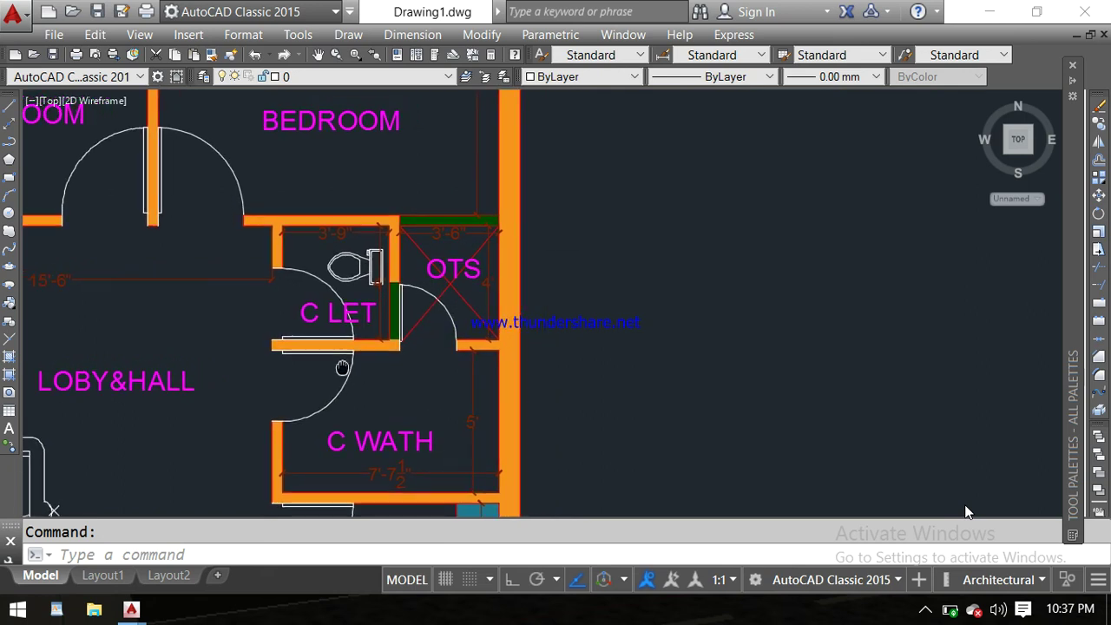
middle_click_drag(361, 357, 398, 377)
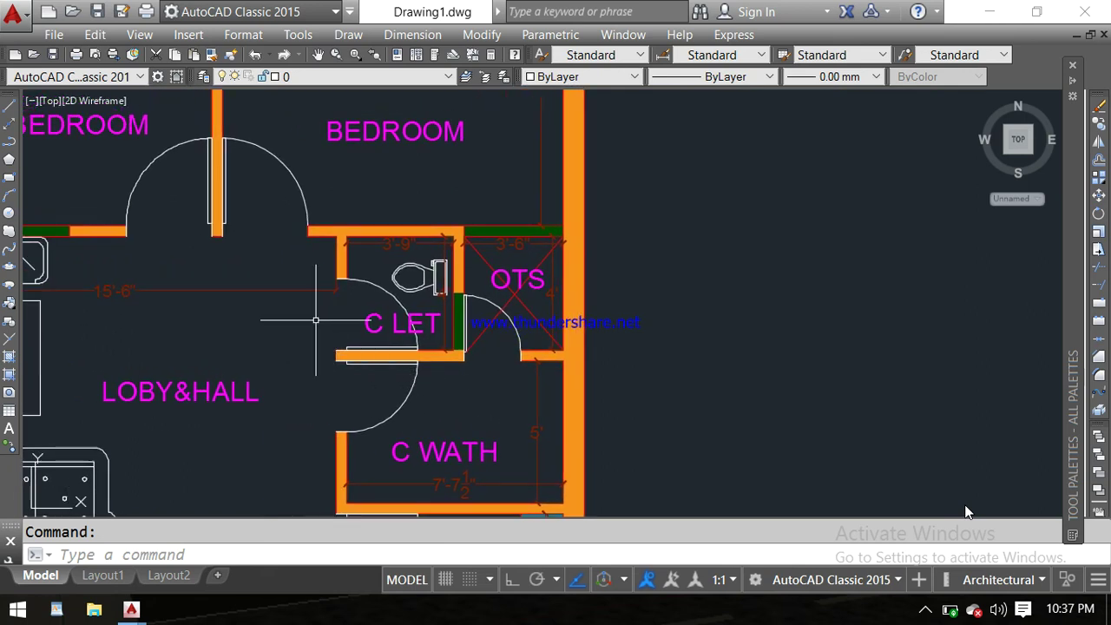
middle_click_drag(319, 317, 380, 319)
scroll(449, 272, "up", 2)
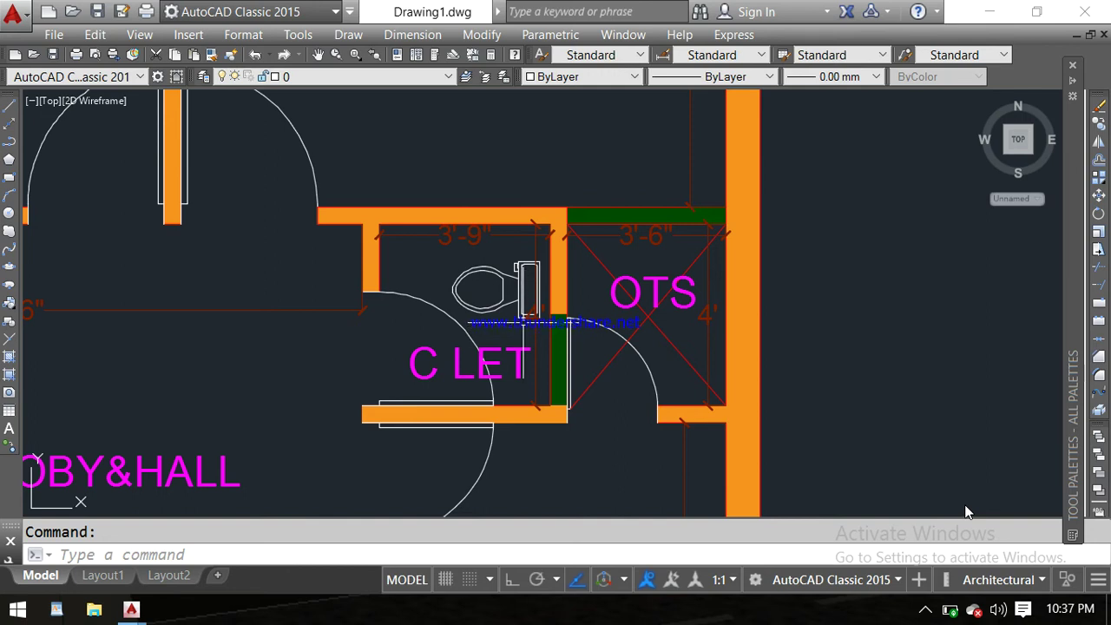
scroll(525, 309, "down", 2)
Step: Reveal the bedrooms, C WATH and the title text above the plan
middle_click_drag(525, 308, 473, 305)
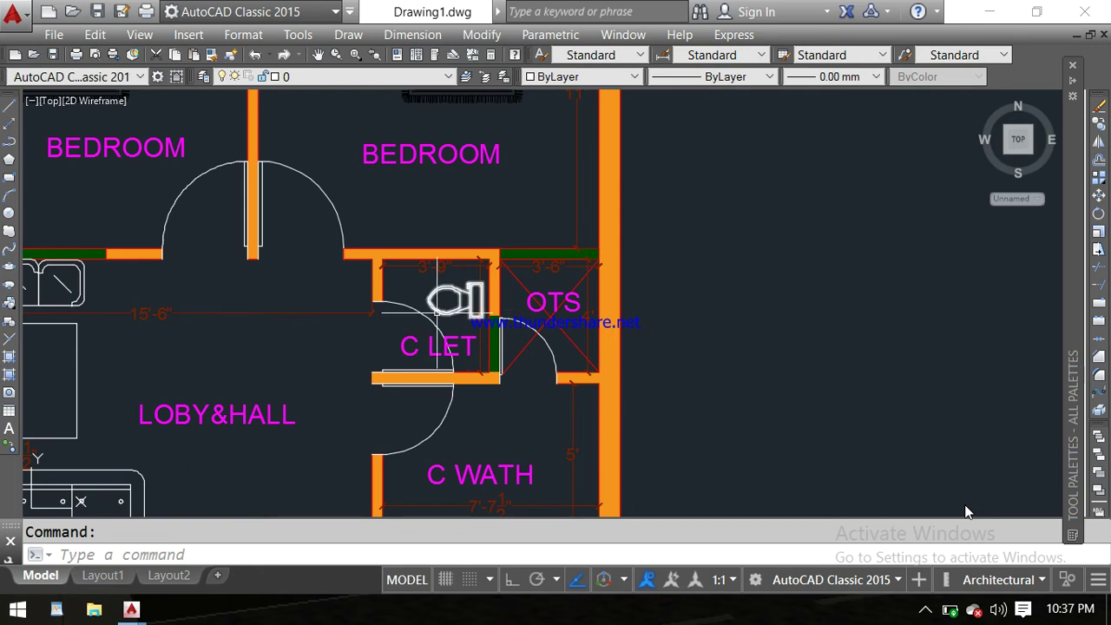
scroll(438, 310, "down", 2)
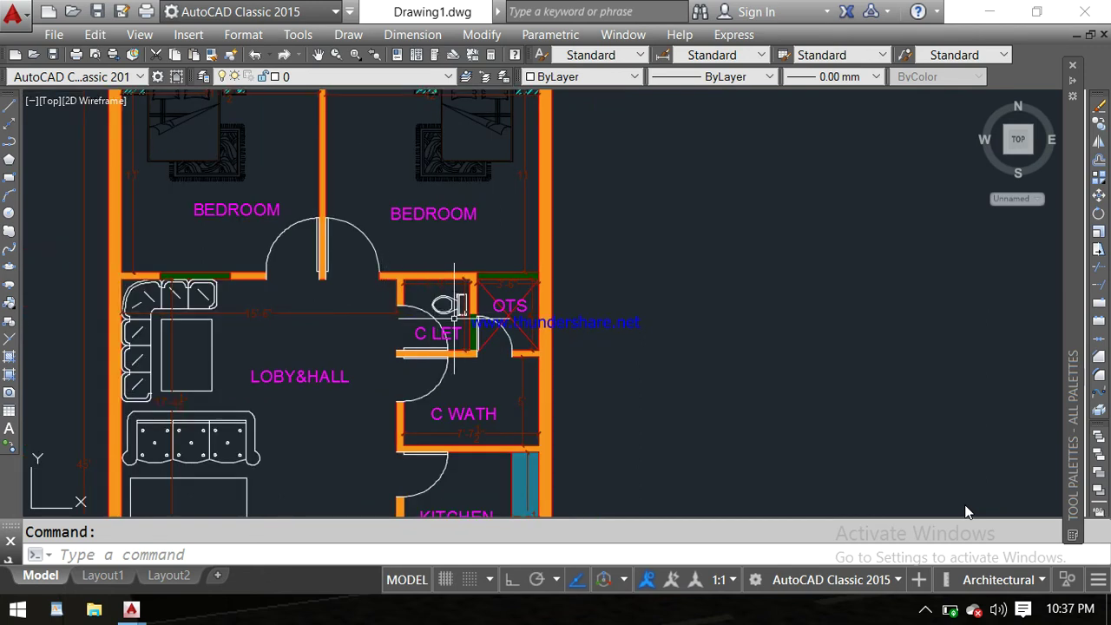
scroll(473, 322, "up", 6)
scroll(446, 317, "up", 2)
scroll(372, 317, "down", 2)
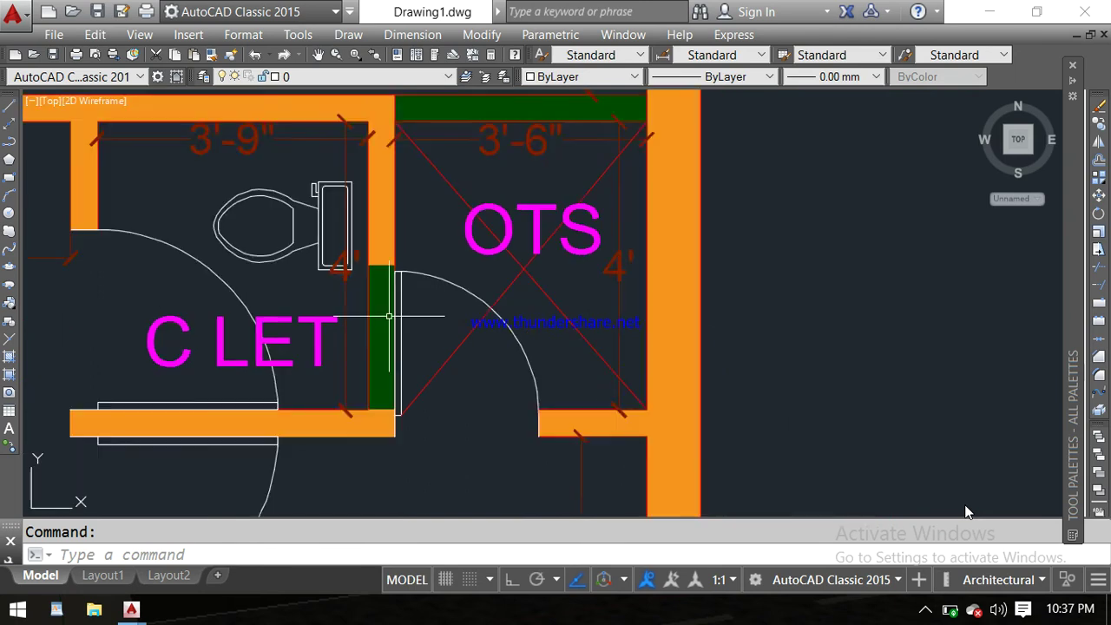
scroll(389, 317, "down", 2)
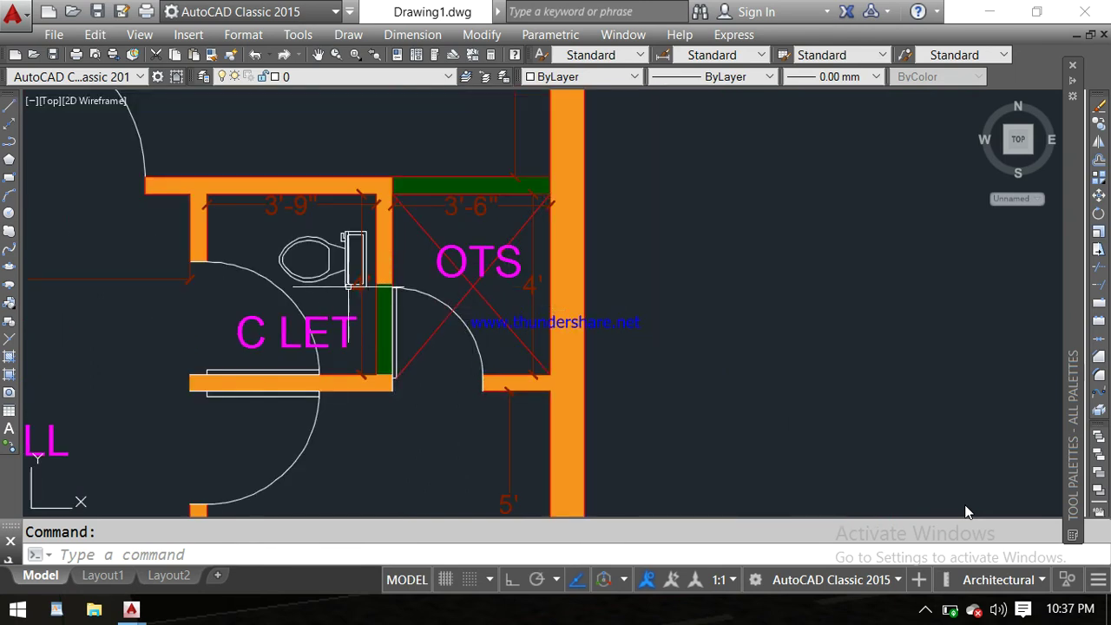
scroll(347, 295, "down", 3)
middle_click_drag(253, 320, 283, 428)
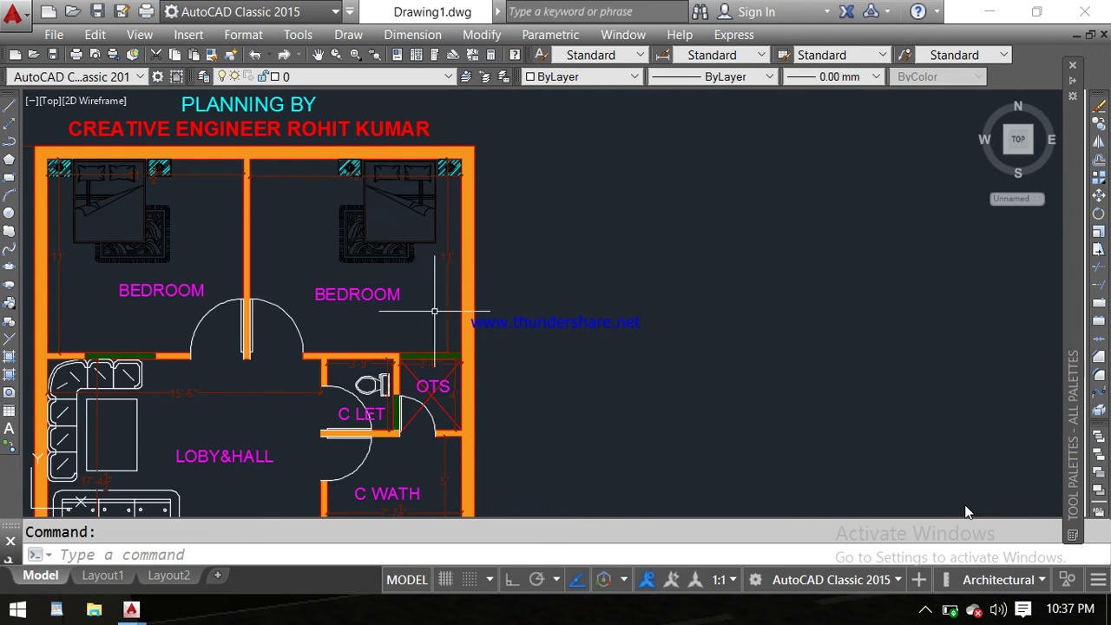
scroll(426, 326, "up", 2)
middle_click_drag(426, 335, 426, 265)
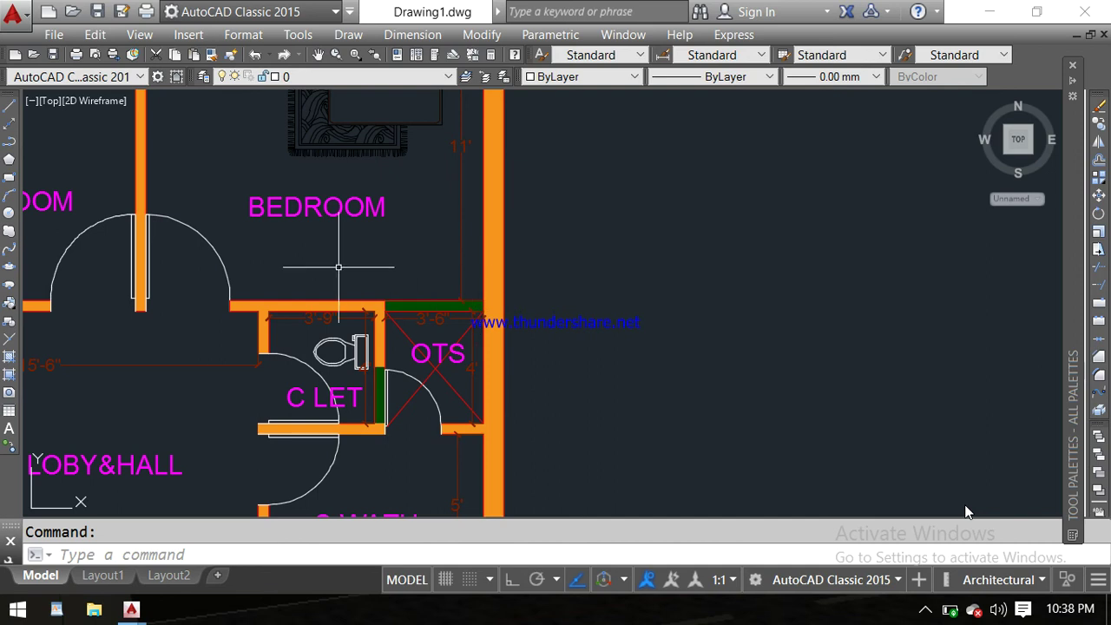
scroll(356, 269, "down", 2)
middle_click_drag(364, 245, 480, 260)
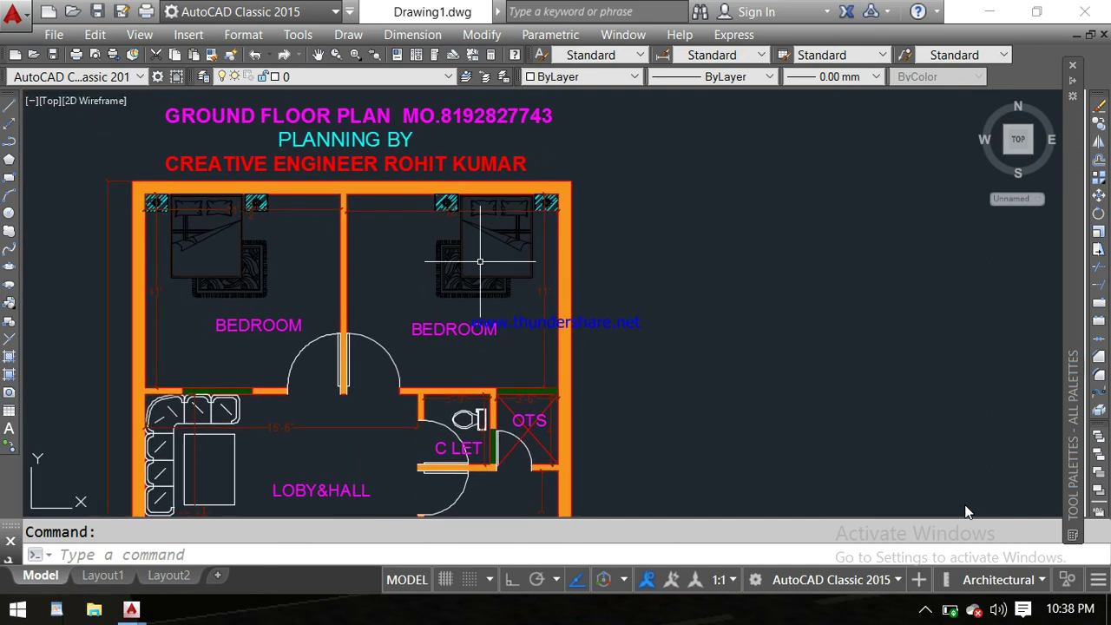
scroll(494, 254, "up", 2)
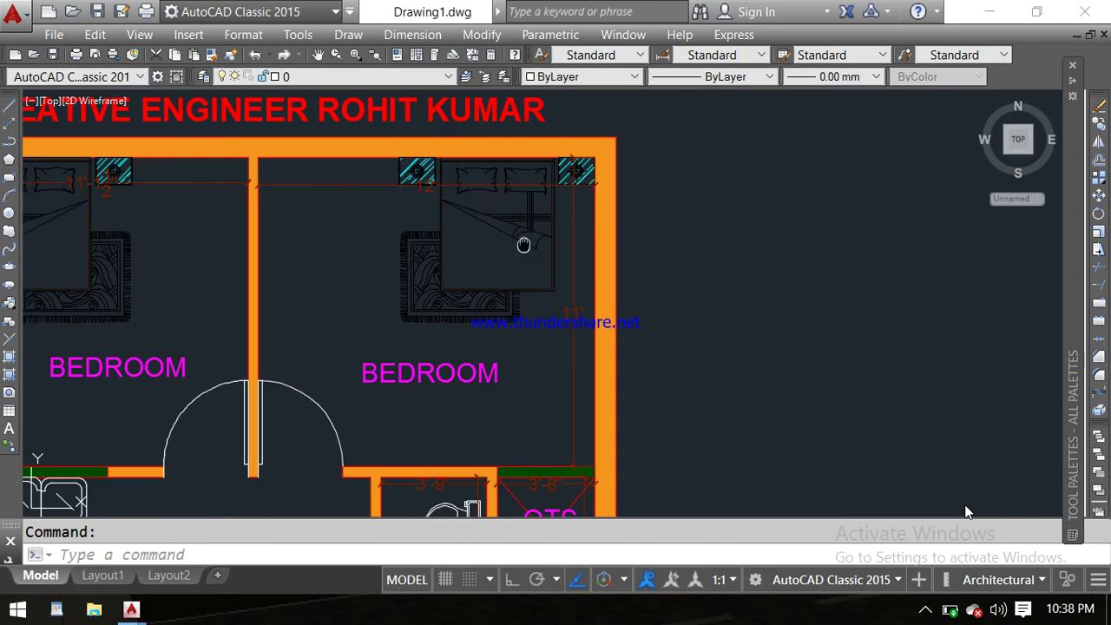
middle_click_drag(523, 245, 525, 259)
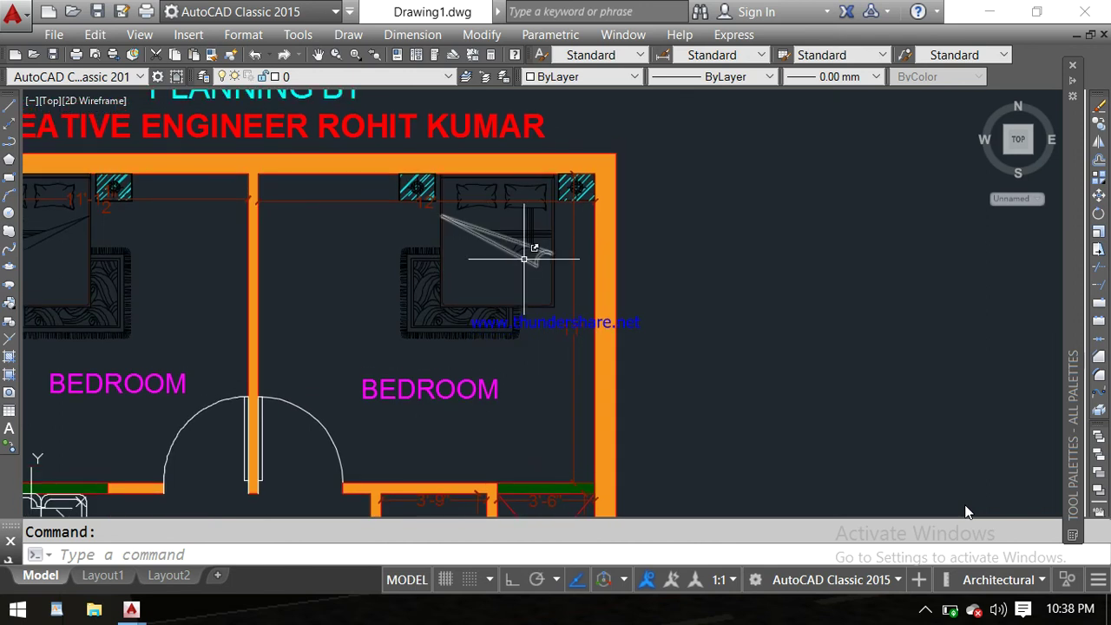
scroll(494, 280, "down", 4)
middle_click_drag(487, 283, 591, 263)
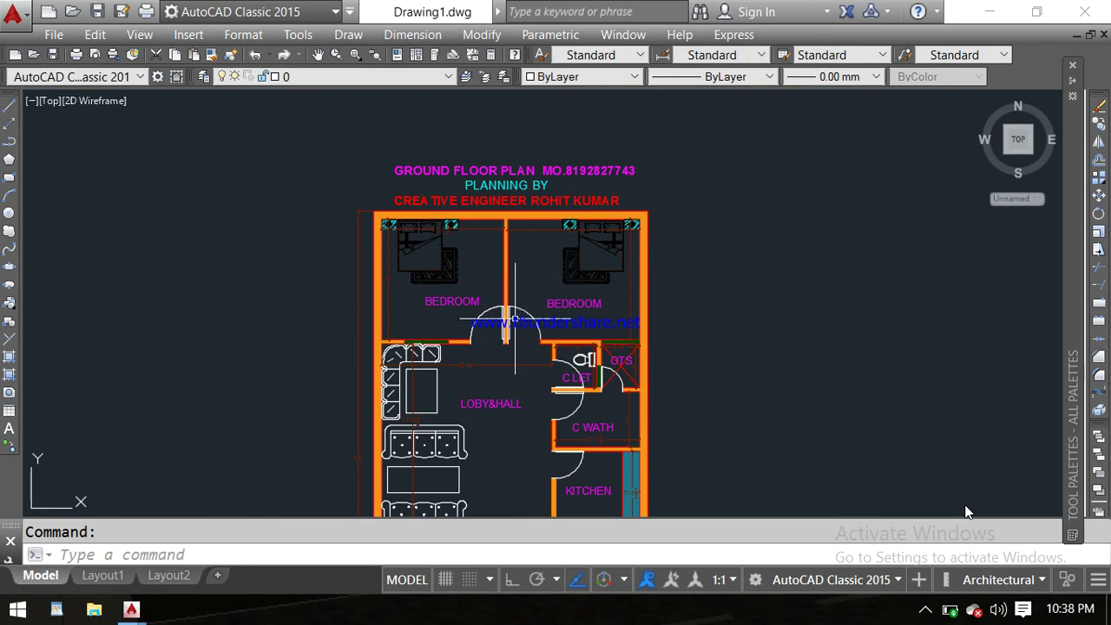
Step: Check the bedroom doors, the title above them, and the lobby wall and sofa up close
scroll(514, 319, "up", 5)
middle_click_drag(459, 278, 471, 372)
scroll(479, 345, "down", 2)
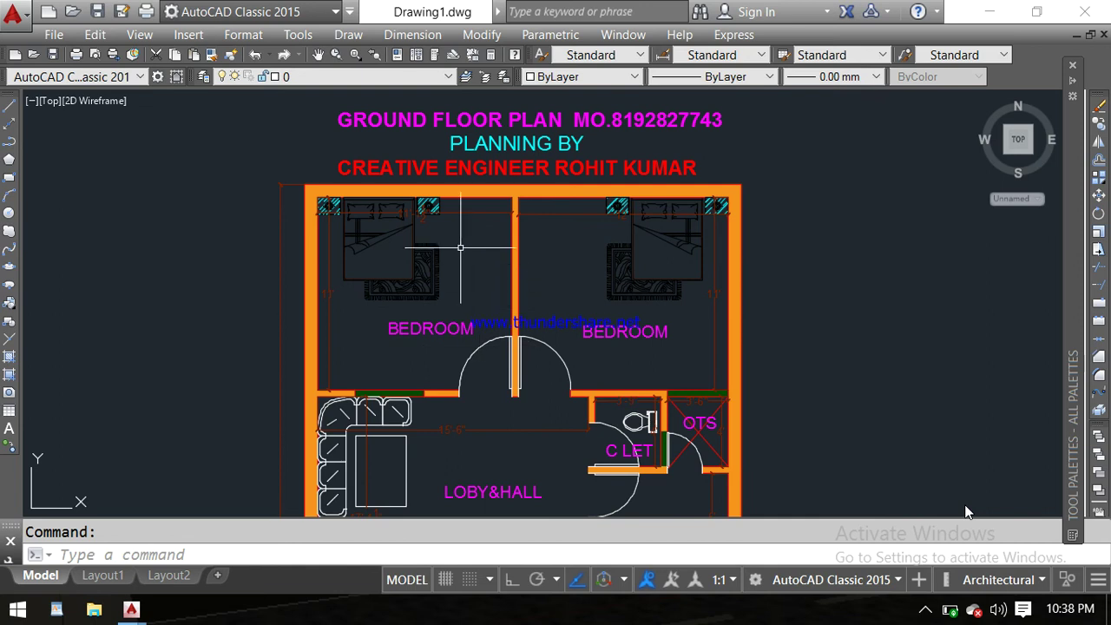
scroll(415, 225, "up", 4)
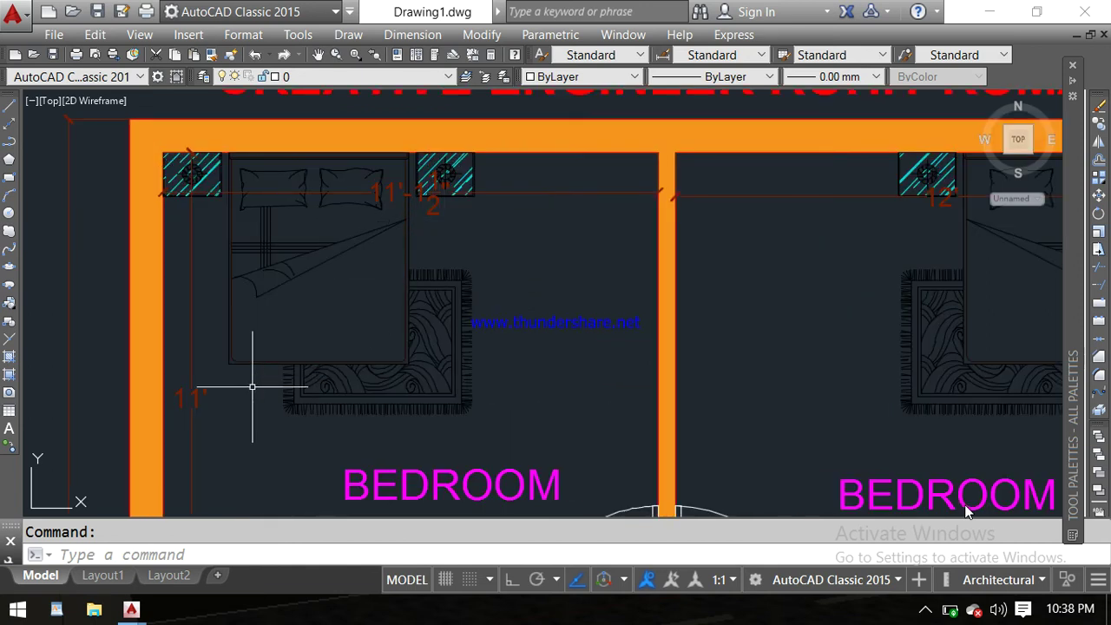
scroll(240, 385, "down", 2)
mouse_move(303, 400)
middle_mouse_down()
mouse_move(358, 336)
mouse_move(371, 230)
middle_mouse_up()
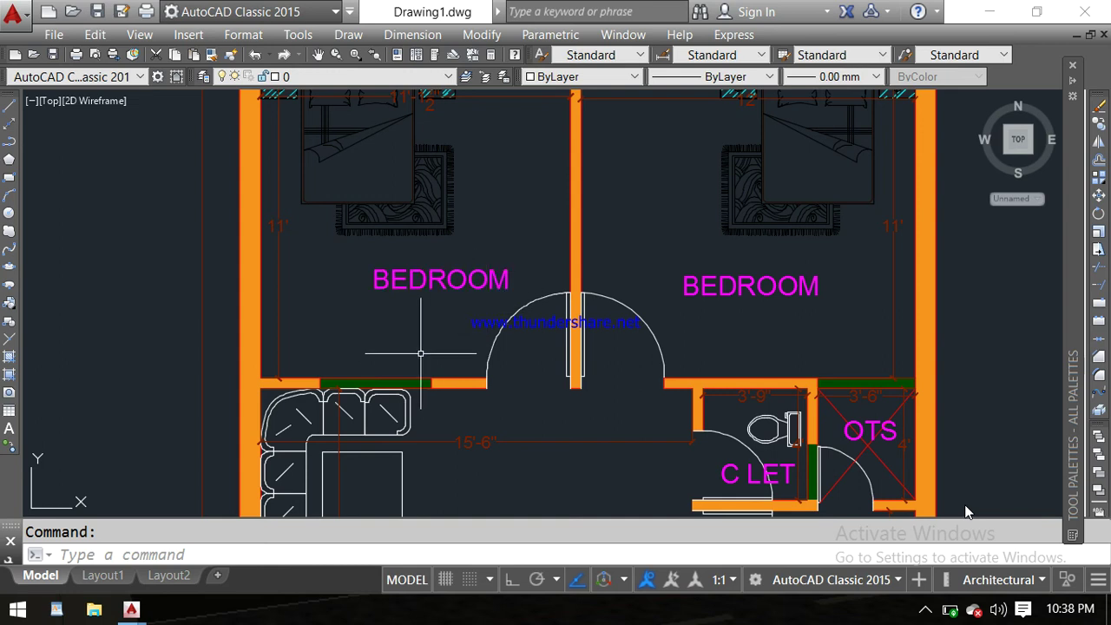
scroll(413, 361, "down", 2)
scroll(413, 361, "up", 2)
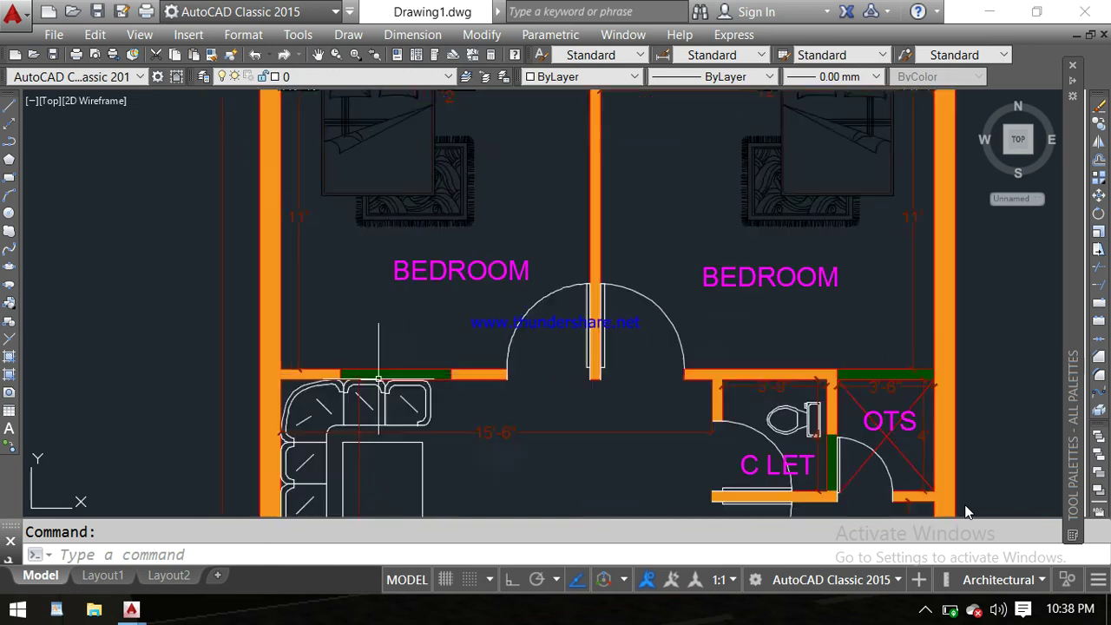
scroll(389, 381, "up", 2)
mouse_move(423, 363)
middle_mouse_down()
mouse_move(445, 348)
mouse_move(437, 270)
middle_mouse_up()
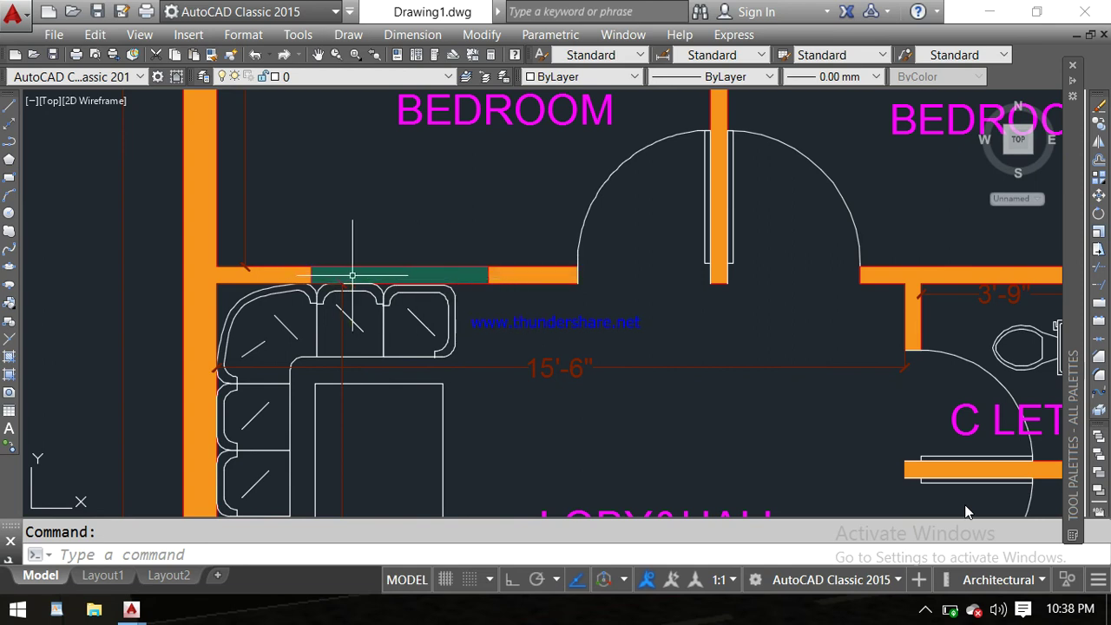
scroll(353, 275, "down", 2)
scroll(352, 275, "down", 2)
Step: Pan from the titled bedrooms past kitchen, parking and staircase down to the guest room and road
middle_click_drag(444, 249, 432, 322)
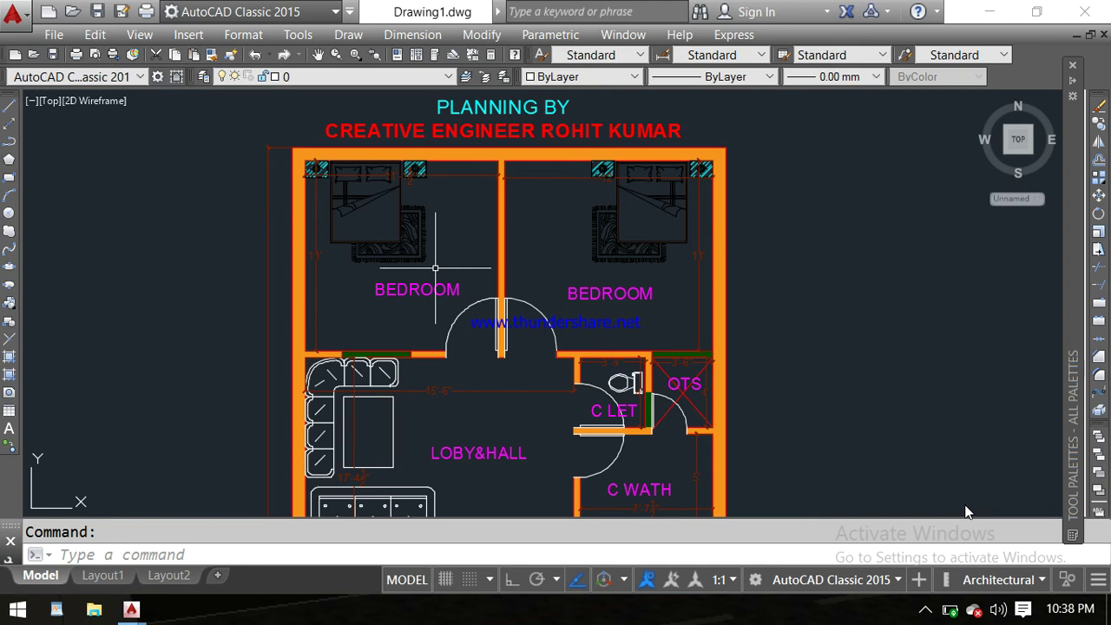
scroll(435, 268, "down", 2)
middle_click_drag(434, 267, 377, 196)
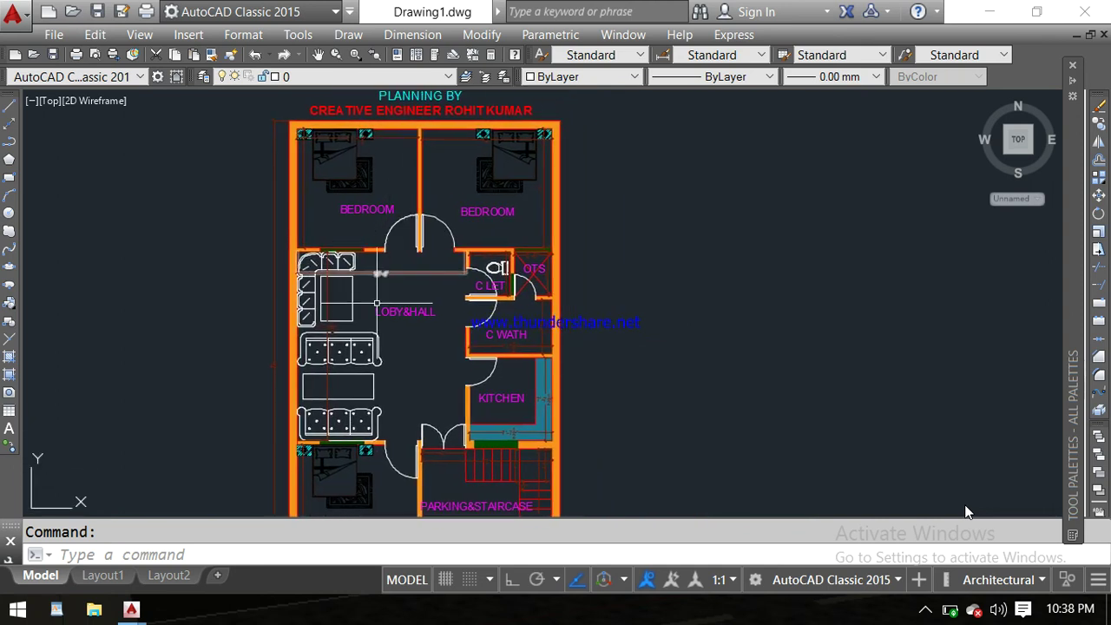
scroll(413, 317, "up", 2)
scroll(413, 317, "down", 2)
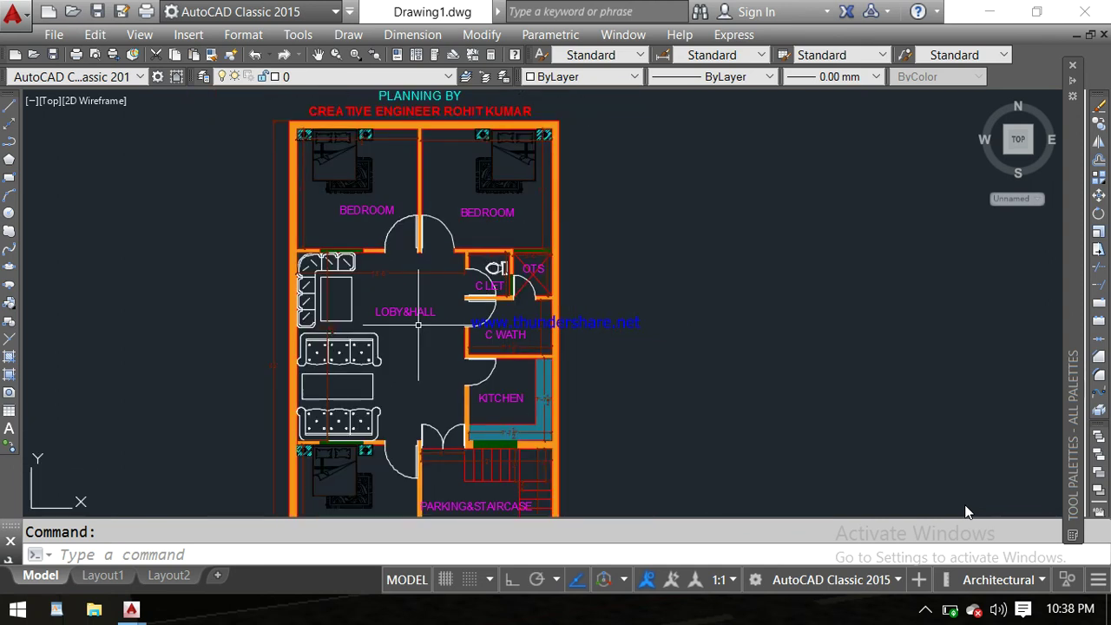
middle_click_drag(414, 317, 378, 325)
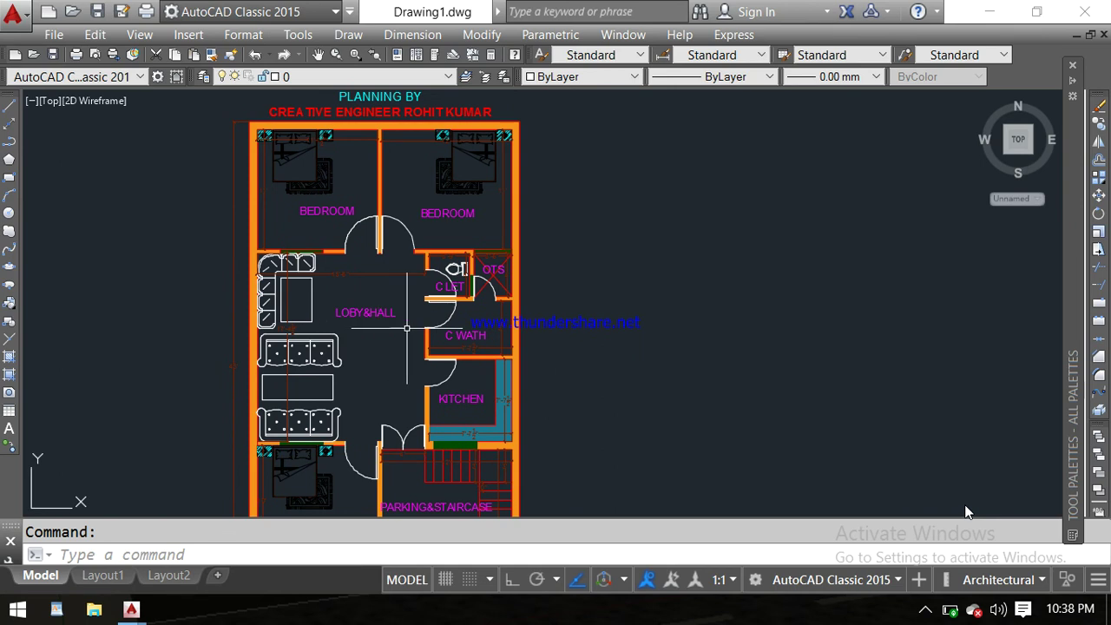
middle_click_drag(406, 328, 430, 292)
scroll(431, 294, "down", 2)
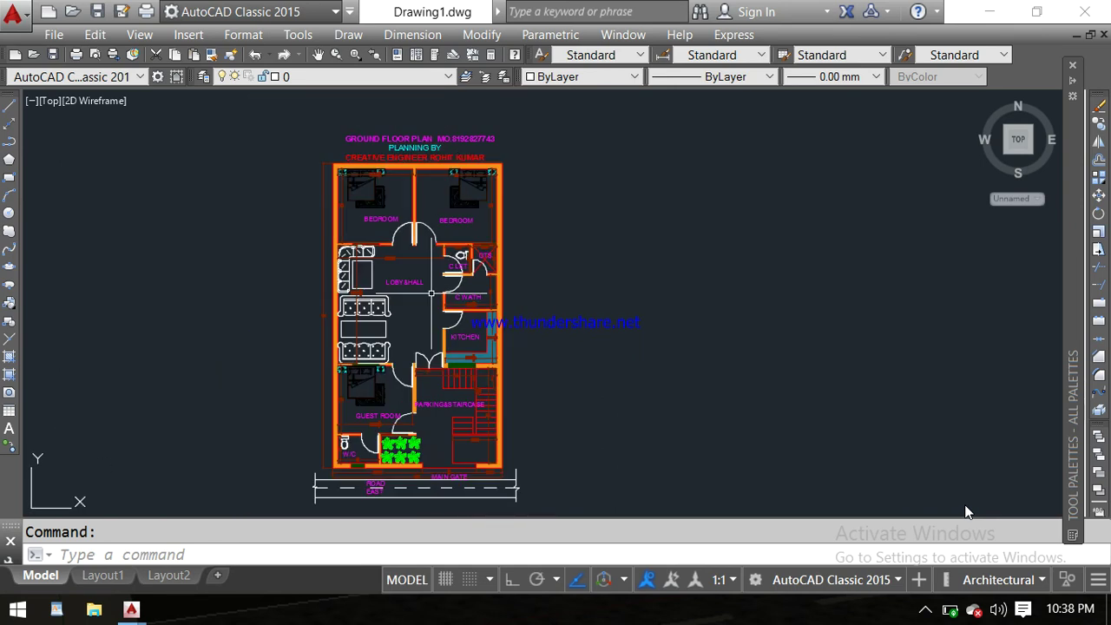
scroll(431, 294, "down", 2)
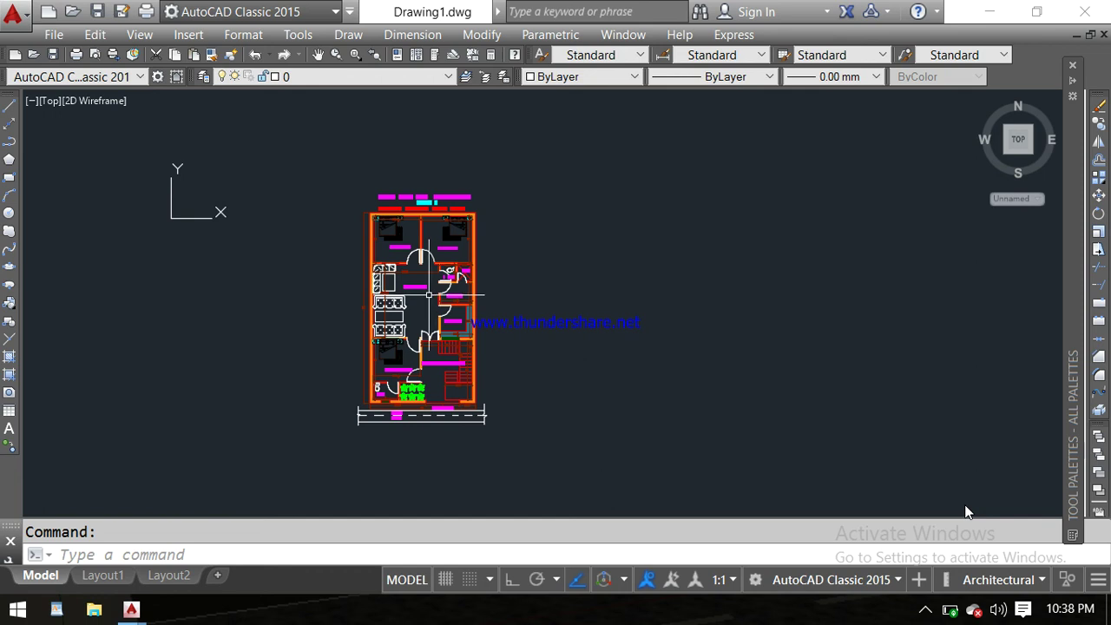
scroll(429, 295, "up", 2)
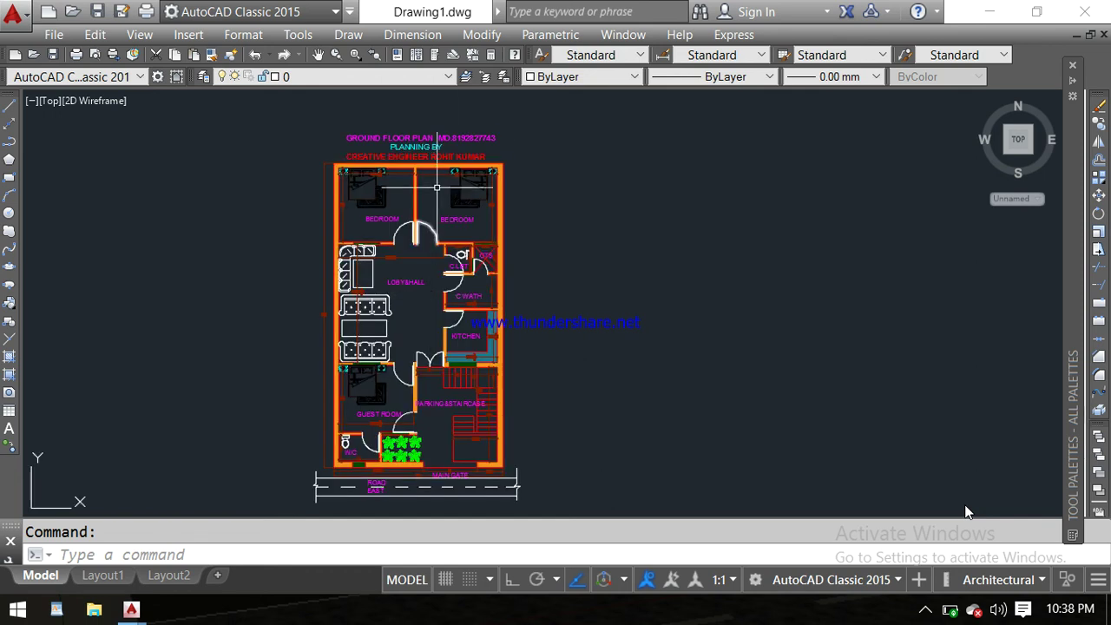
scroll(492, 152, "up", 6)
middle_click_drag(492, 165, 531, 178)
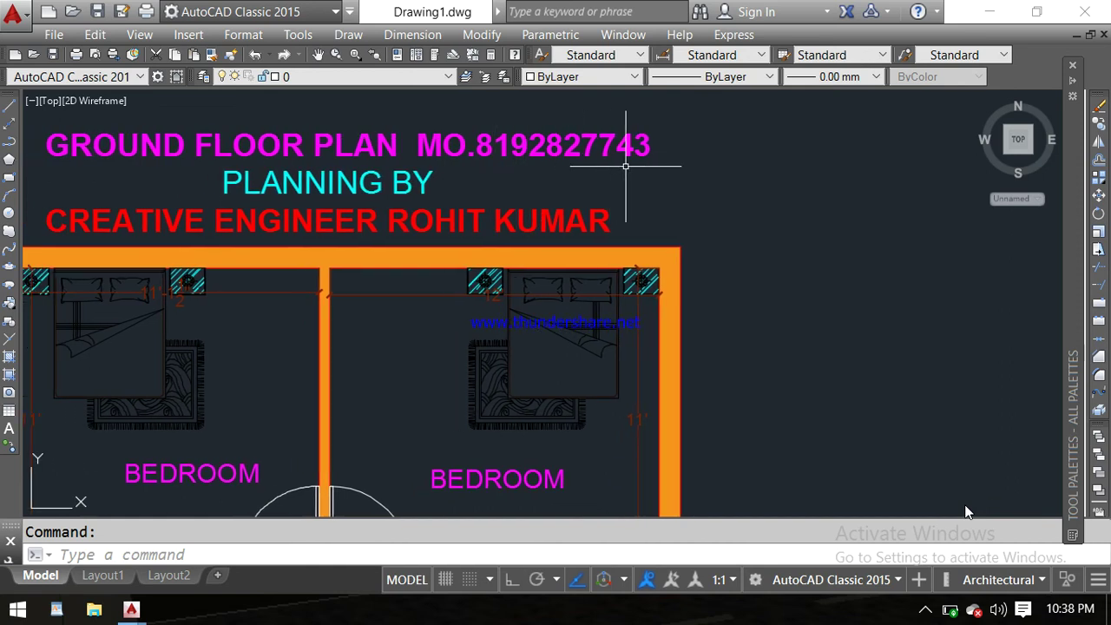
scroll(625, 165, "down", 4)
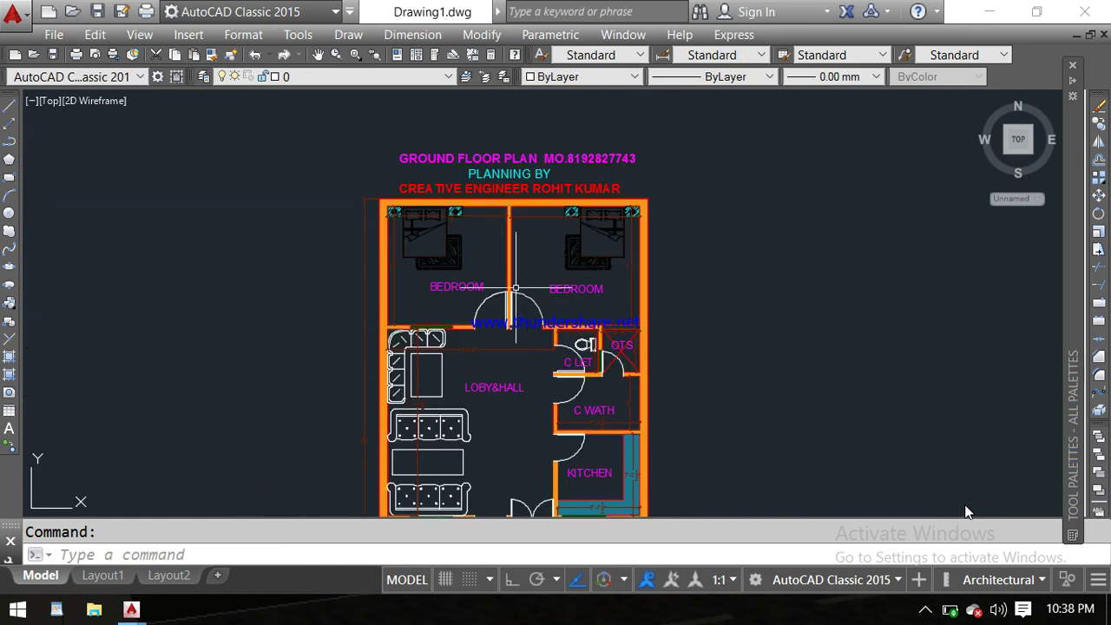
middle_click_drag(492, 289, 491, 219)
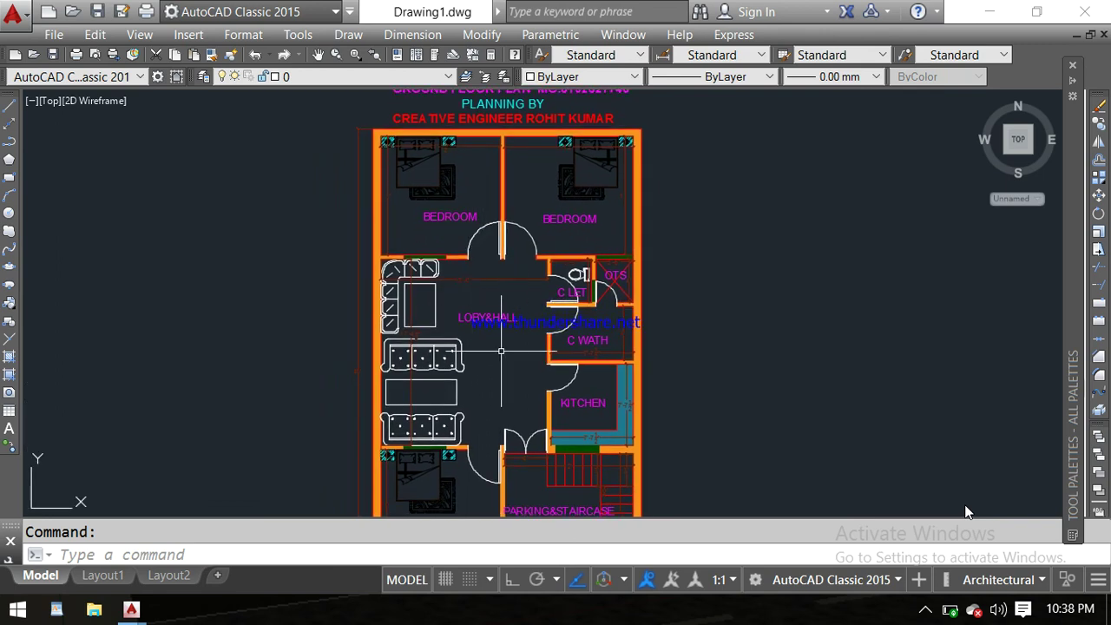
middle_click_drag(493, 315, 476, 287)
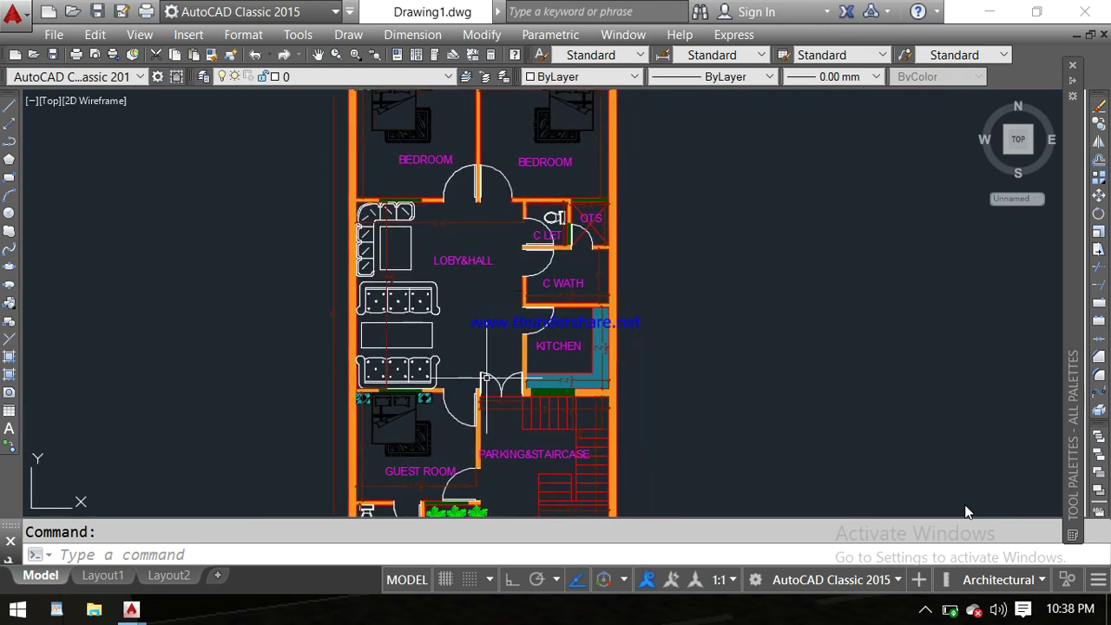
scroll(479, 390, "up", 2)
scroll(487, 378, "up", 2)
scroll(487, 377, "down", 6)
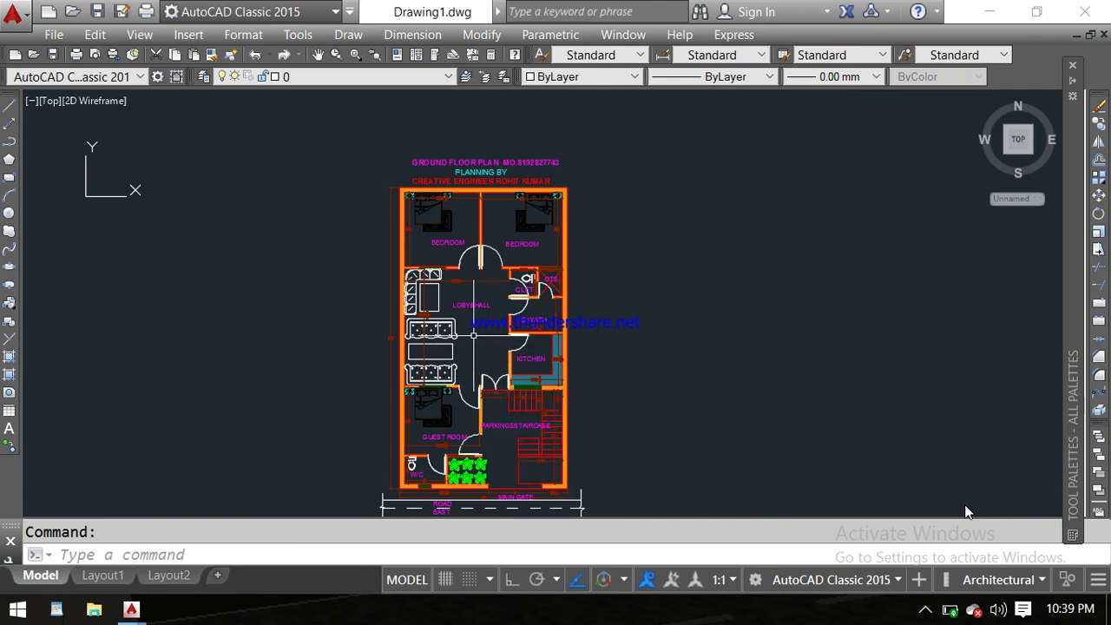
scroll(473, 334, "up", 2)
middle_click_drag(476, 293, 474, 253)
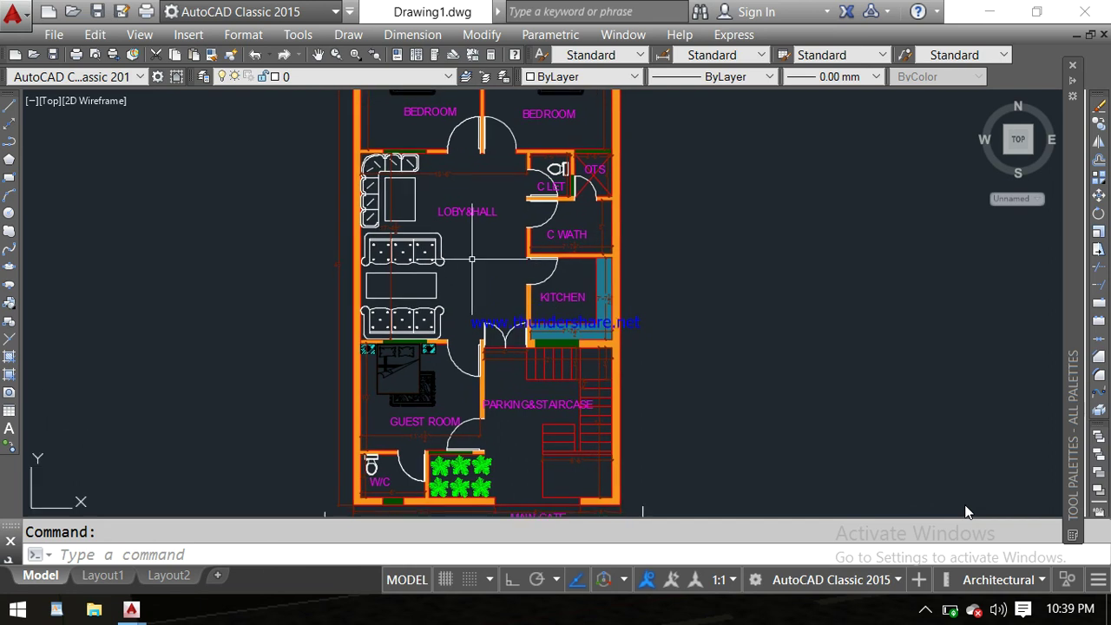
scroll(479, 247, "down", 3)
scroll(473, 282, "up", 3)
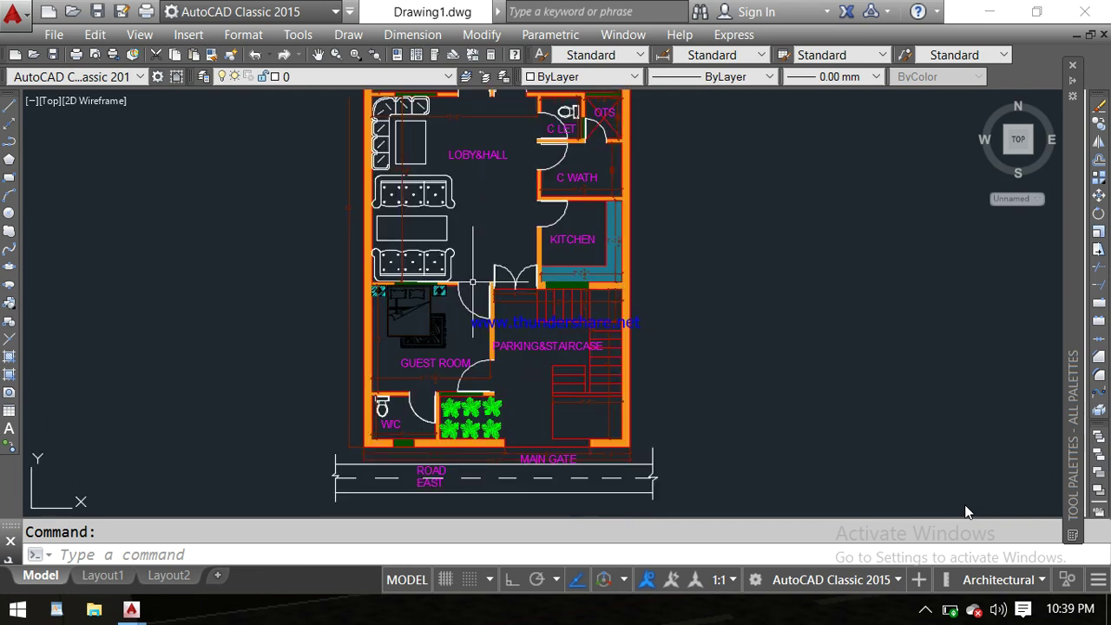
middle_click_drag(473, 282, 468, 332)
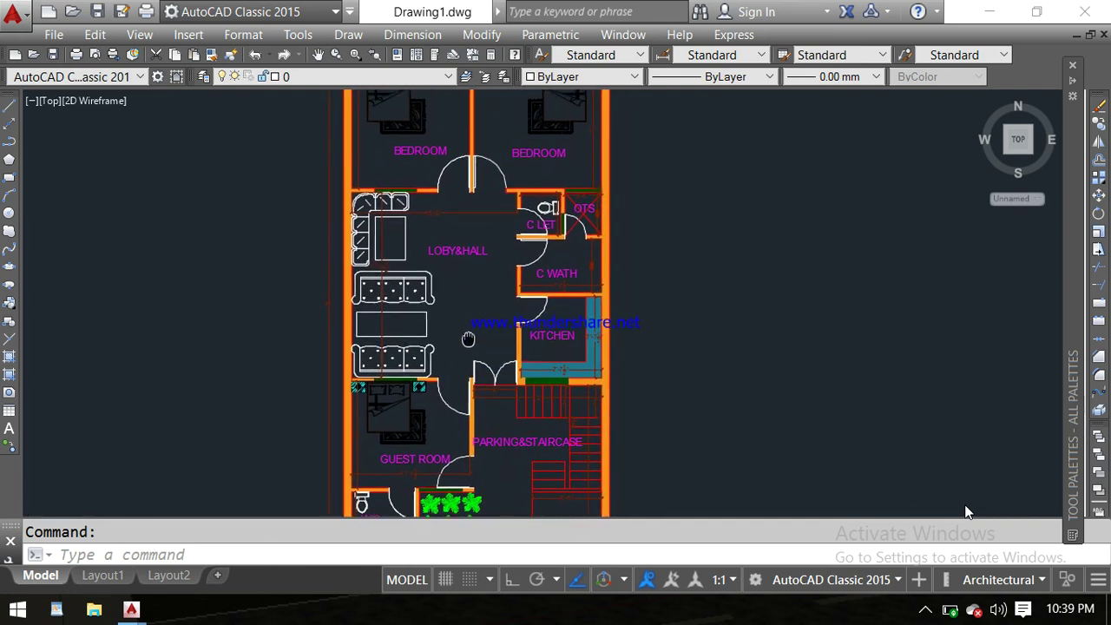
scroll(468, 332, "down", 2)
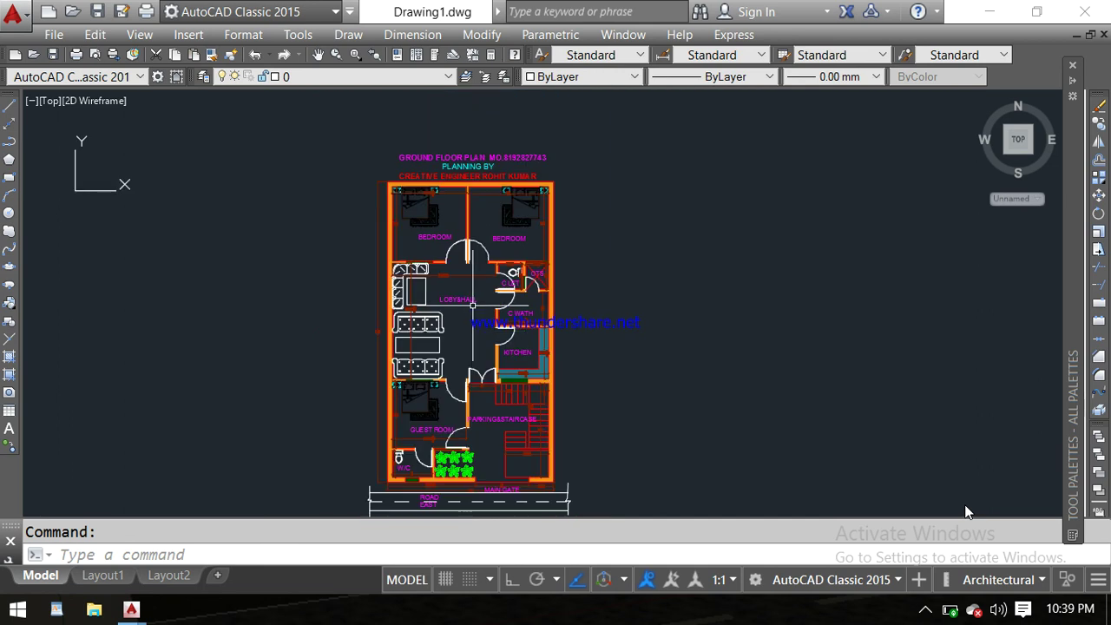
scroll(472, 305, "up", 2)
middle_click_drag(470, 306, 457, 366)
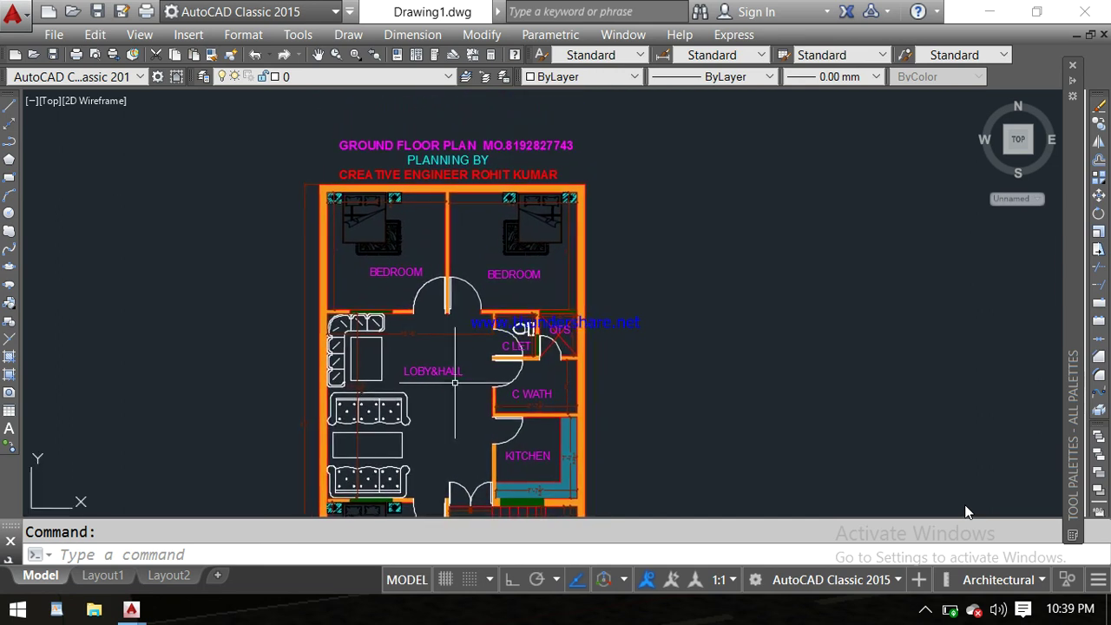
scroll(457, 365, "up", 2)
scroll(457, 365, "down", 2)
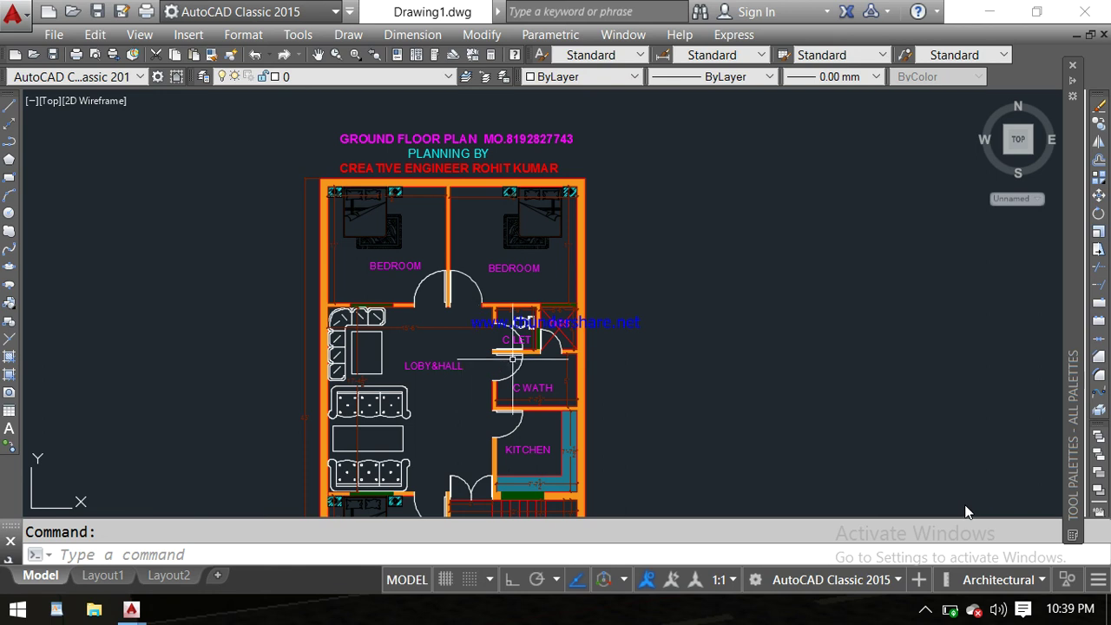
scroll(577, 370, "down", 2)
middle_click_drag(577, 370, 558, 286)
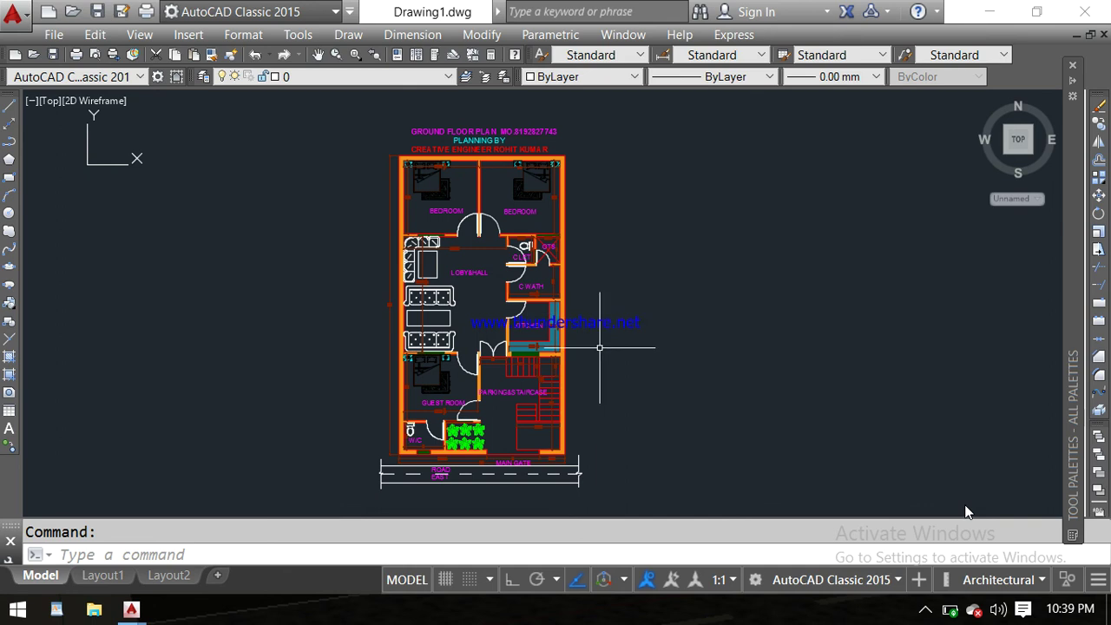
scroll(598, 350, "up", 2)
middle_click_drag(597, 350, 625, 328)
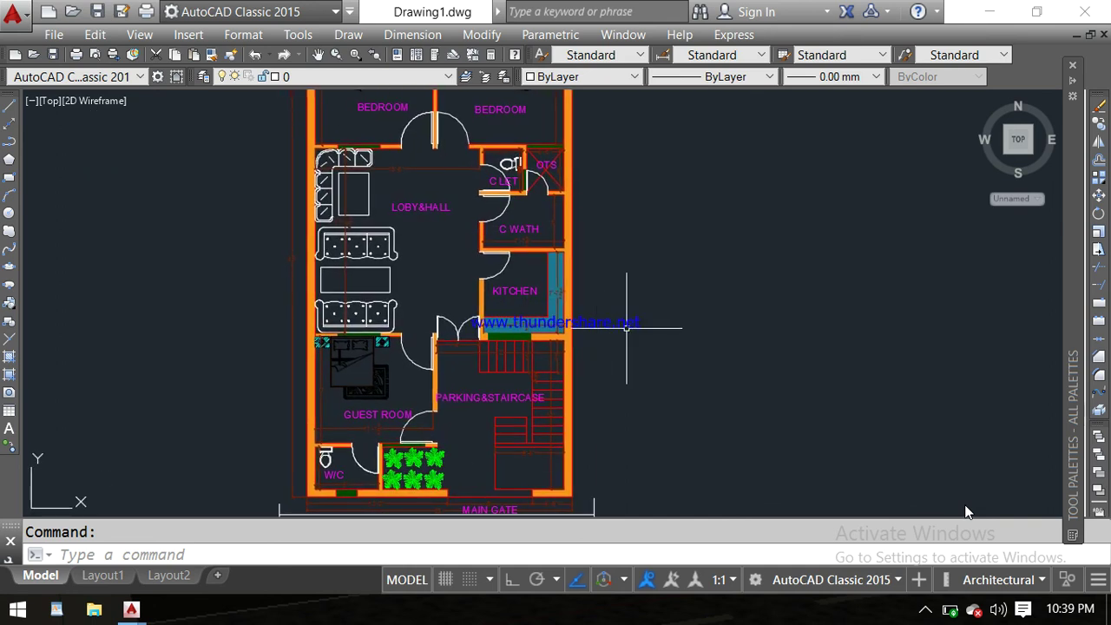
scroll(626, 328, "down", 4)
scroll(615, 277, "up", 4)
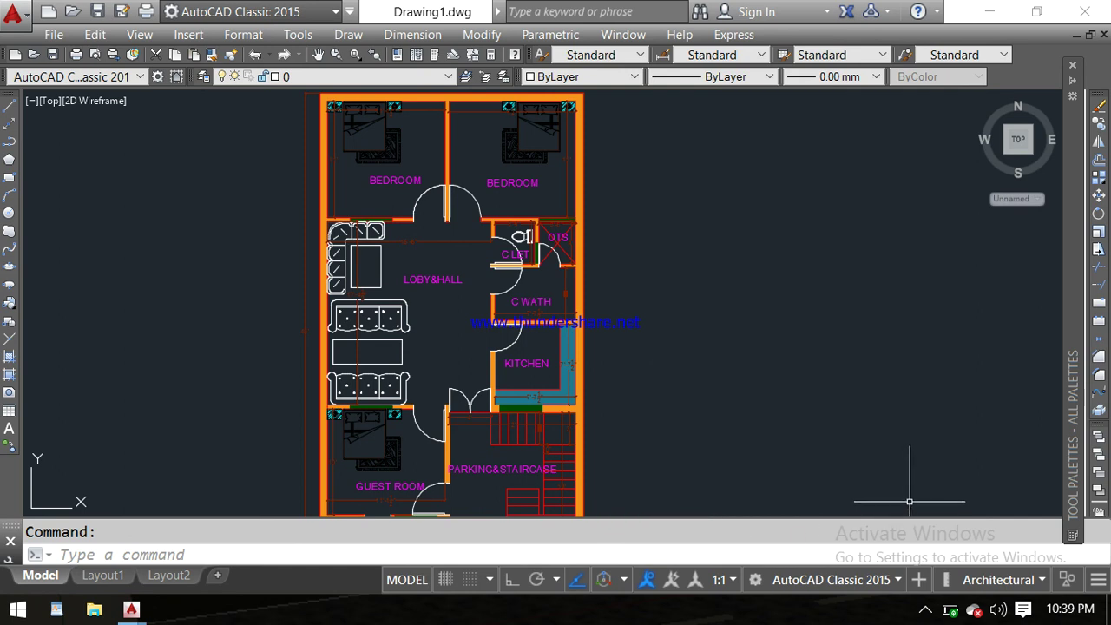
left_click(923, 607)
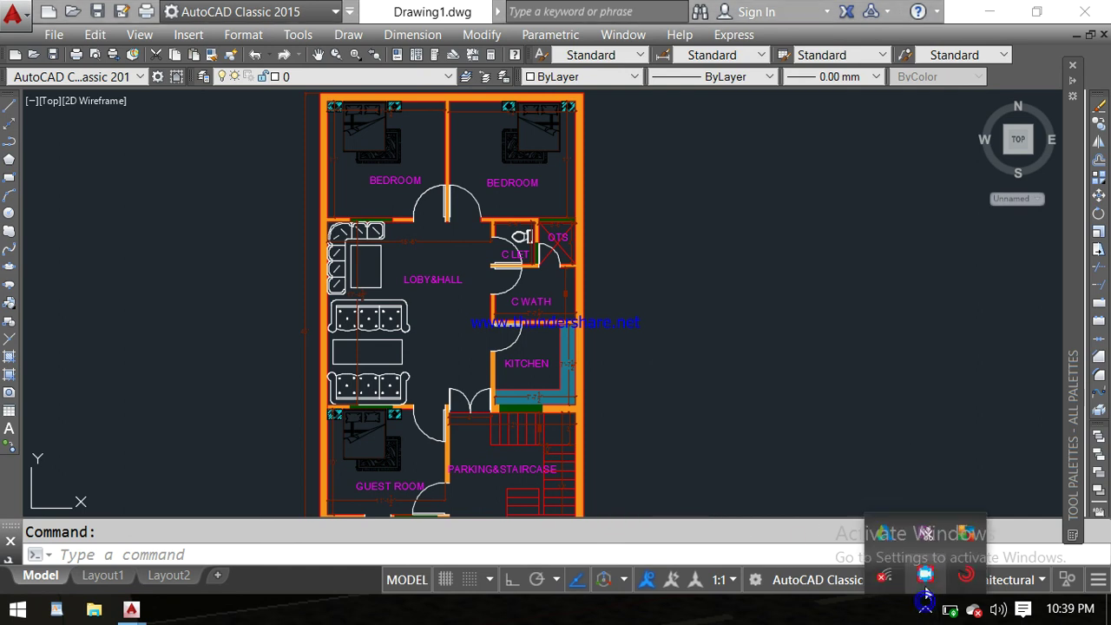
right_click(925, 577)
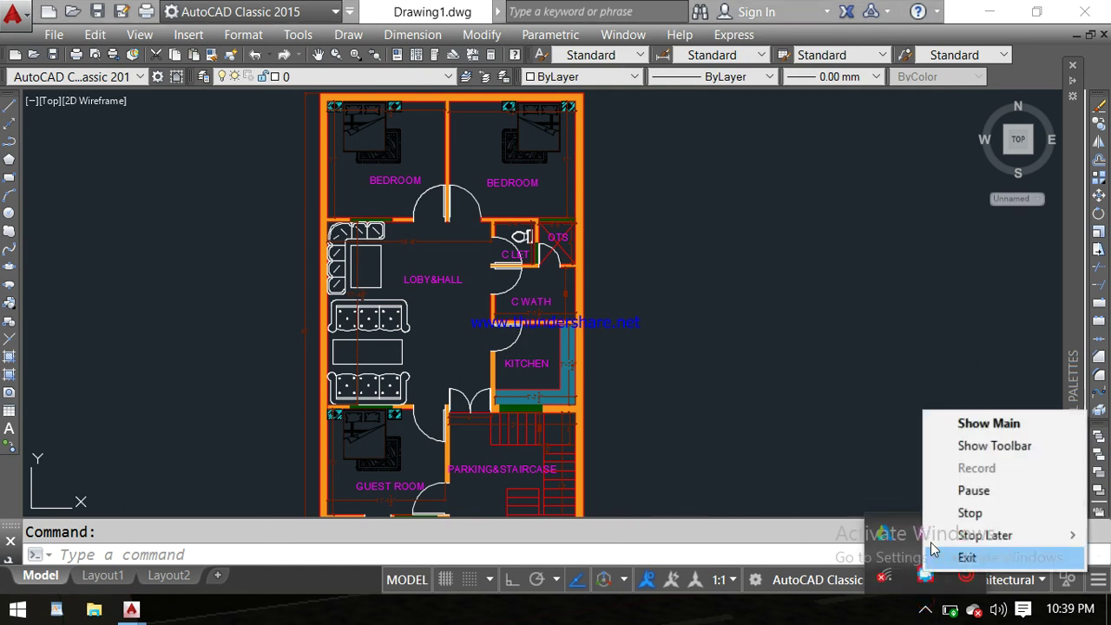